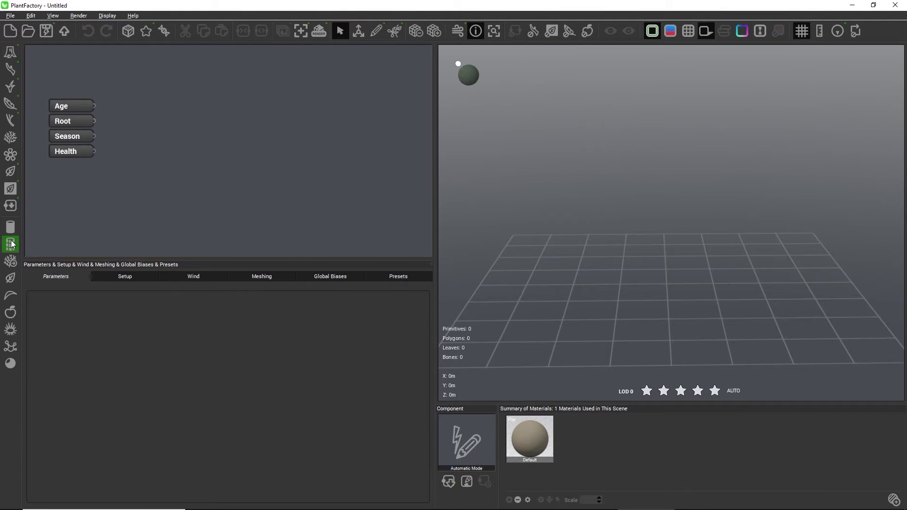
# Add an advanced Segment node connected to Root, enable its blades, and frame the whole model in the preview.
pyautogui.moveTo(12, 244); pyautogui.dragTo(189, 146)
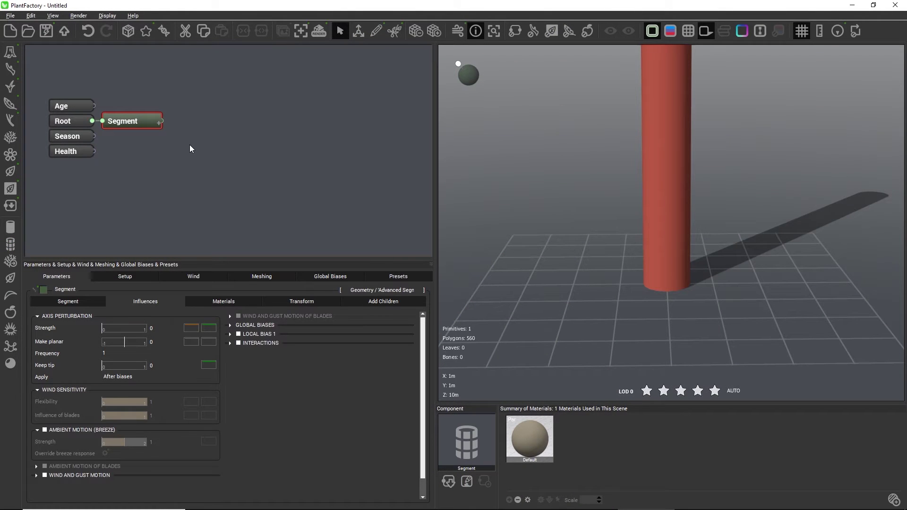
pyautogui.click(61, 305)
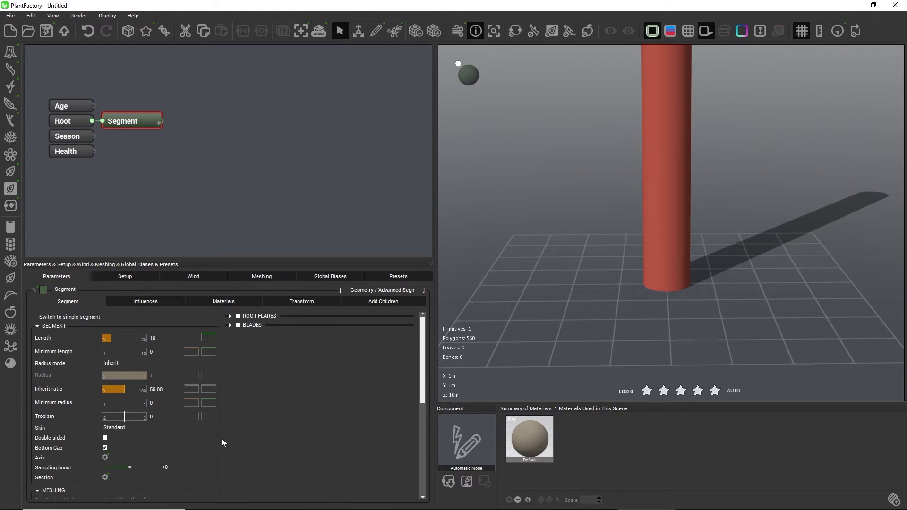
pyautogui.click(239, 325)
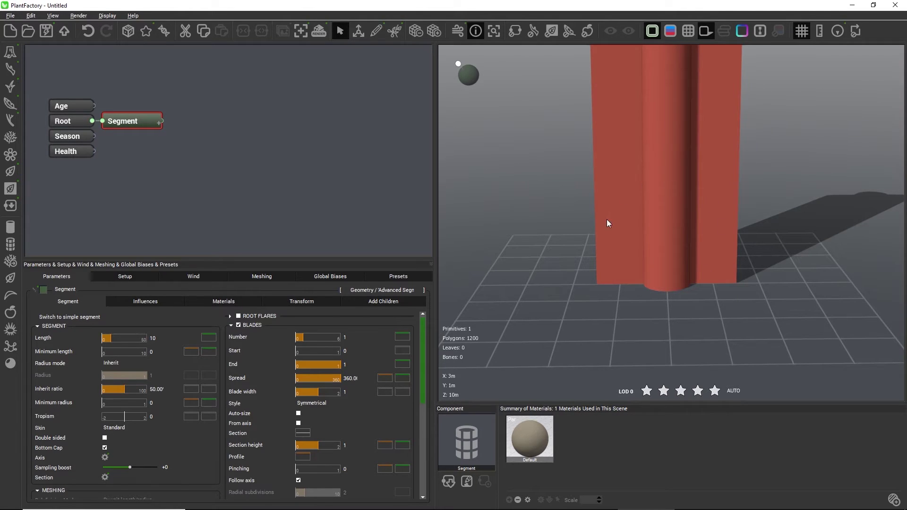
pyautogui.click(493, 30)
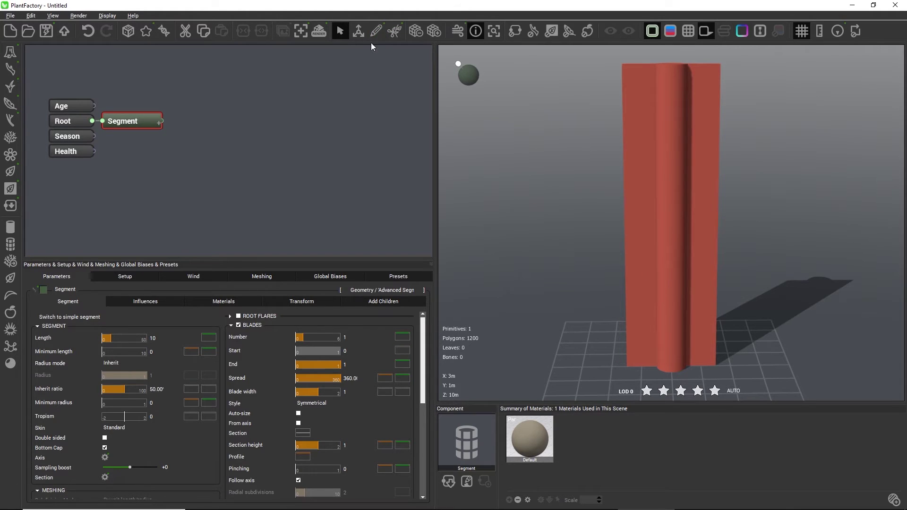
# Bend the segment's axis into an S-curve by reshaping the middle control point and its tangent in the preview.
pyautogui.click(359, 34)
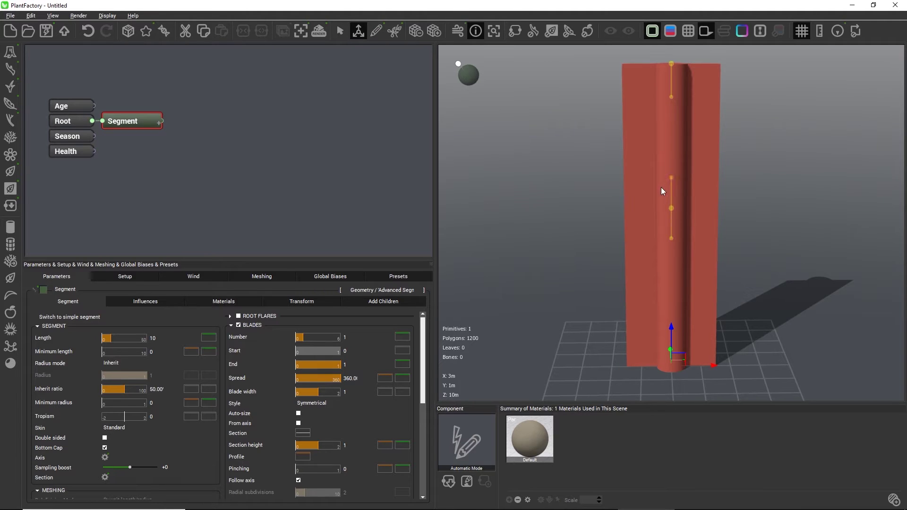
pyautogui.moveTo(671, 177); pyautogui.dragTo(696, 178)
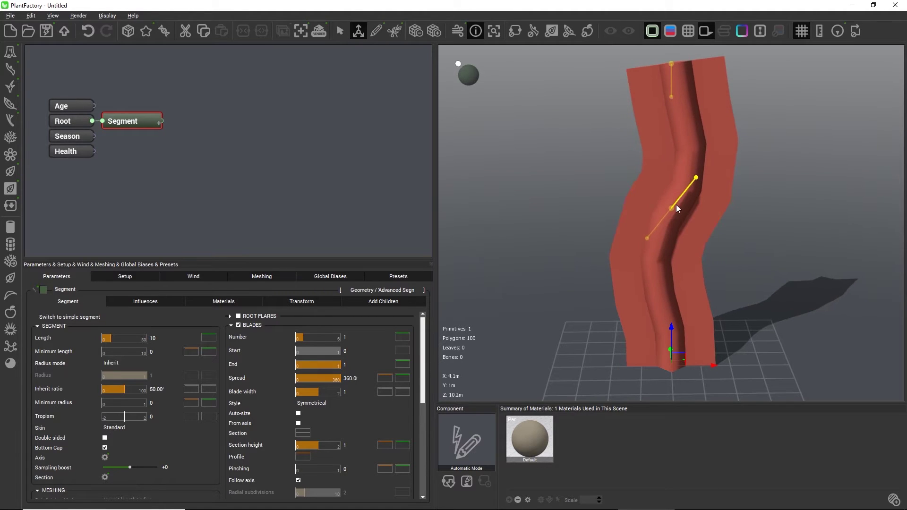
pyautogui.moveTo(671, 208); pyautogui.dragTo(662, 253)
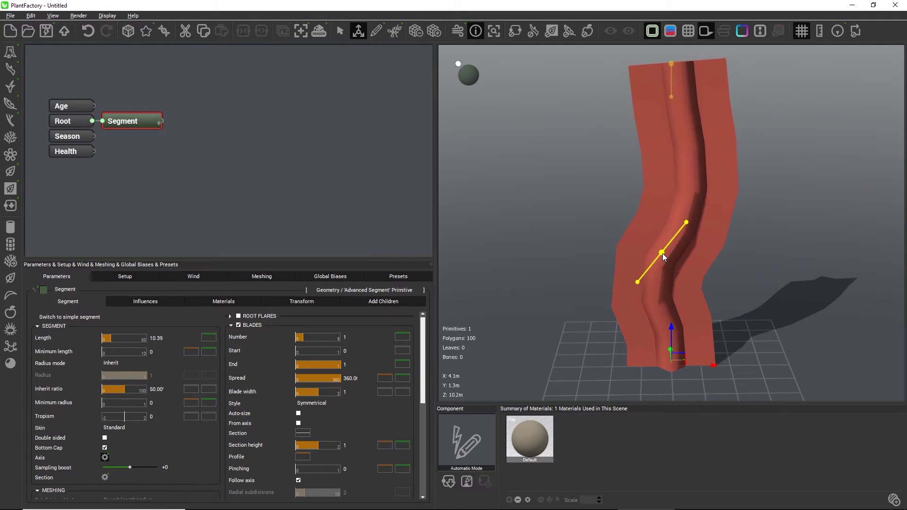
# Enable Local Bias 1 on the segment, trying the Curl type and settling on Swirl.
pyautogui.click(162, 302)
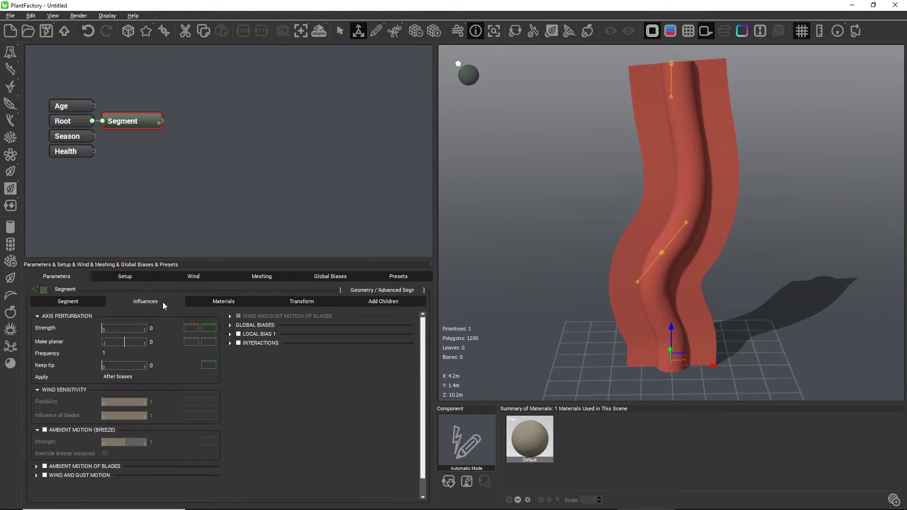
pyautogui.click(260, 336)
pyautogui.click(321, 342)
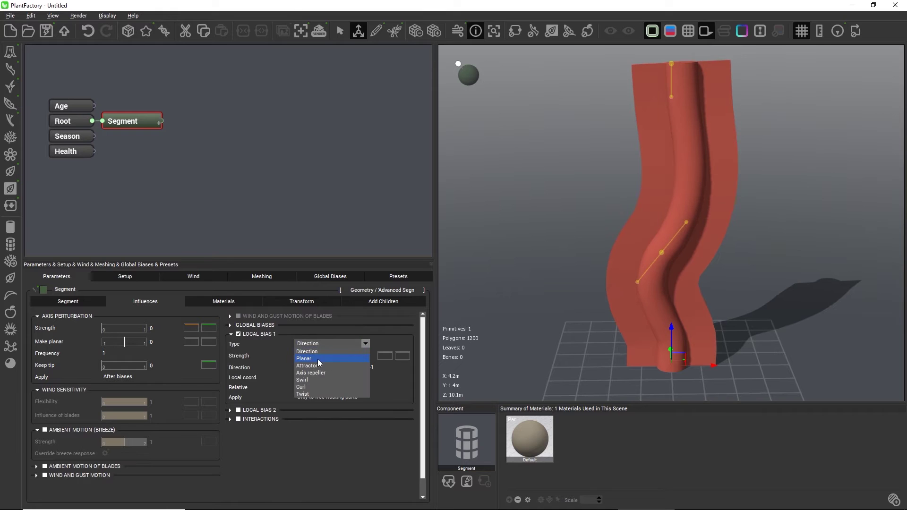
pyautogui.click(307, 387)
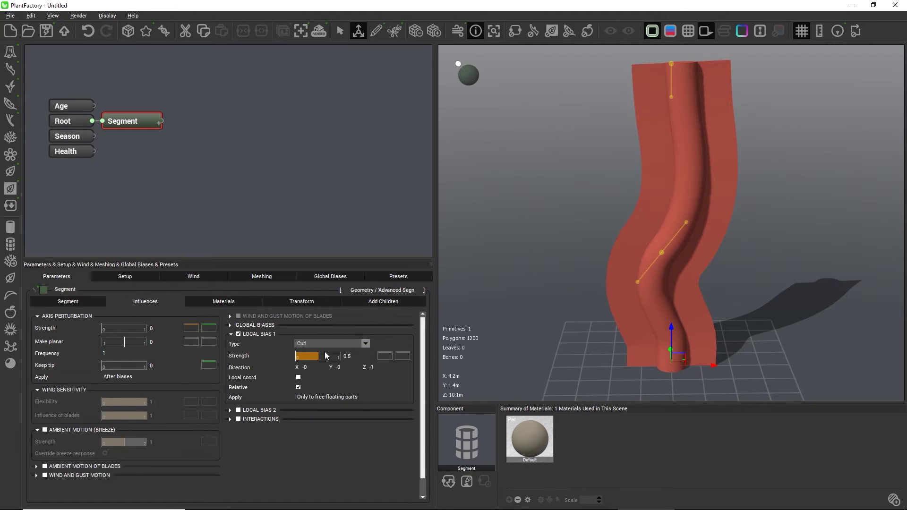
pyautogui.click(316, 344)
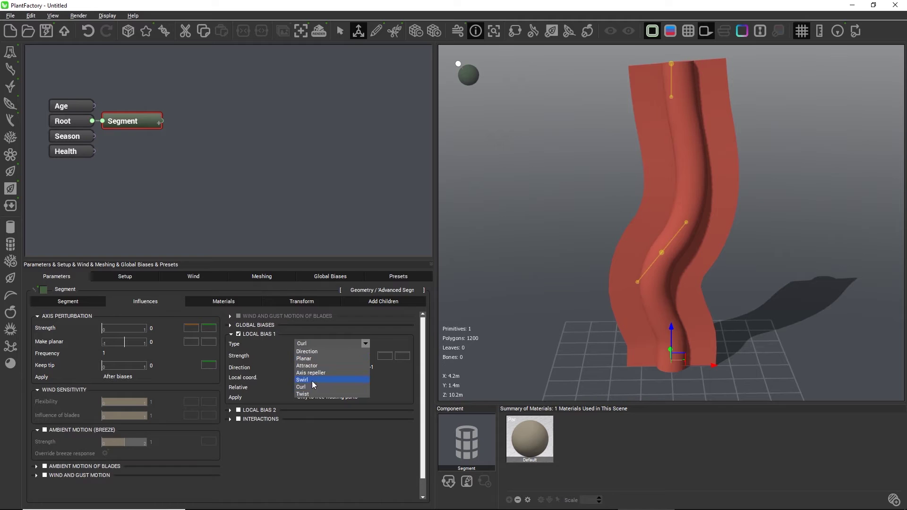
pyautogui.click(312, 380)
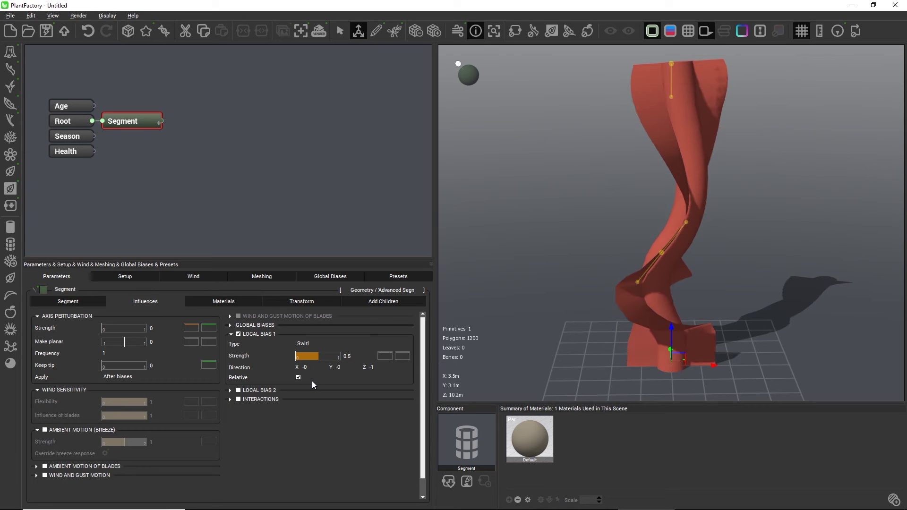
# Set the segment's radius inherit ratio to 0 so that only the blades remain.
pyautogui.click(75, 301)
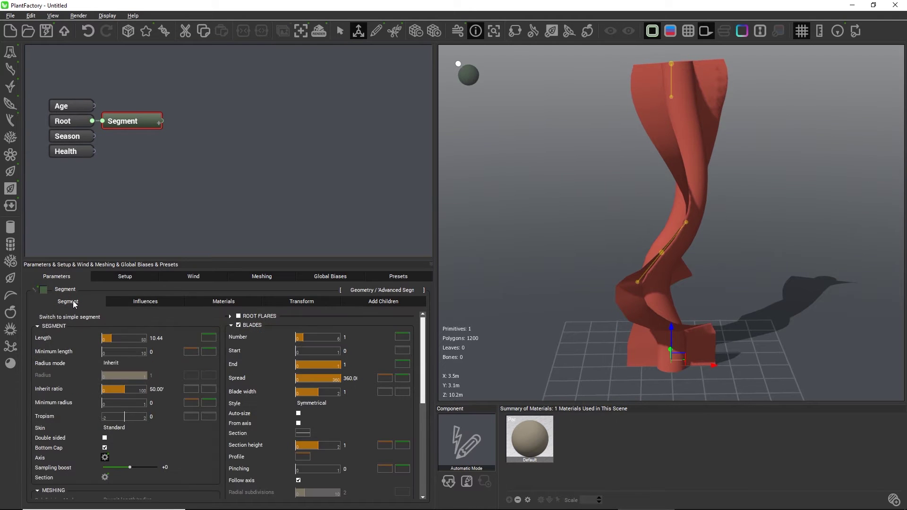
pyautogui.doubleClick(158, 389)
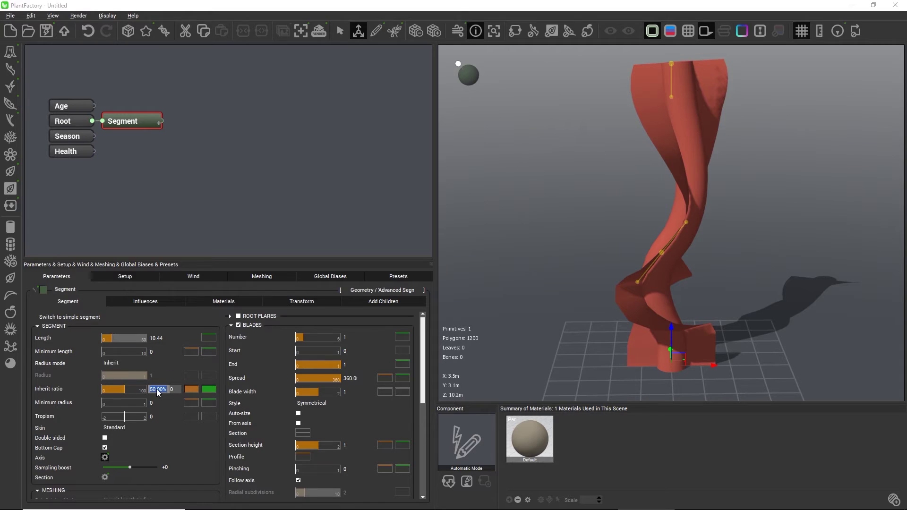
pyautogui.write('0')
pyautogui.press('Return')
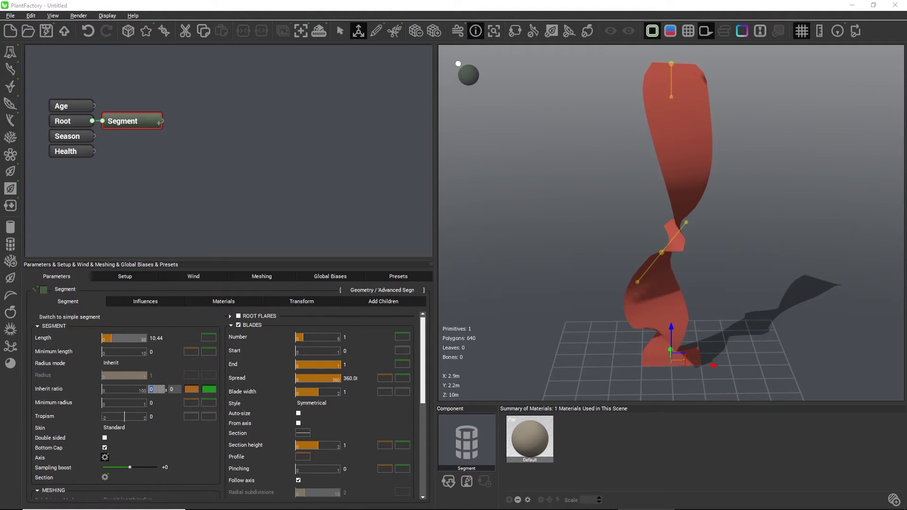
pyautogui.moveTo(740, 333)
pyautogui.mouseDown()
pyautogui.moveTo(710, 320)
pyautogui.moveTo(738, 324)
pyautogui.mouseUp()
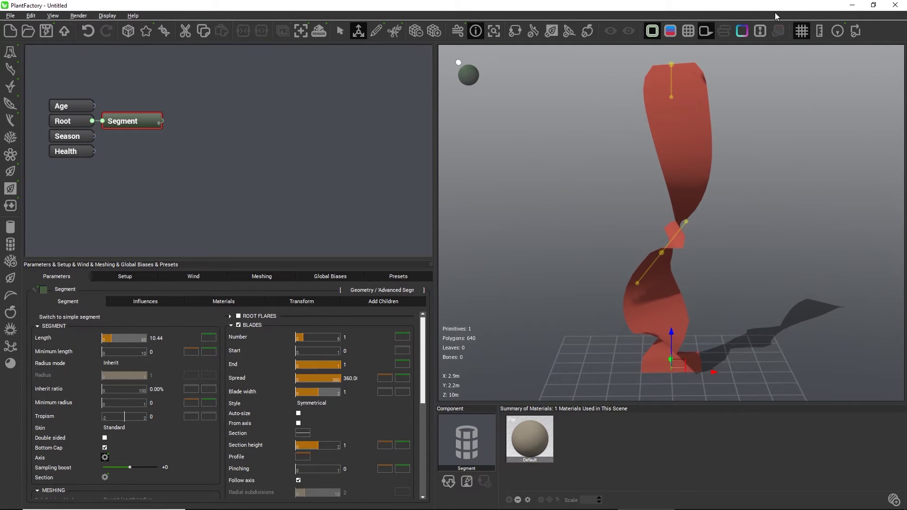
# Display the wireframe over the model and inspect the blade mesh from several angles.
pyautogui.click(688, 31)
pyautogui.moveTo(739, 226); pyautogui.dragTo(662, 225)
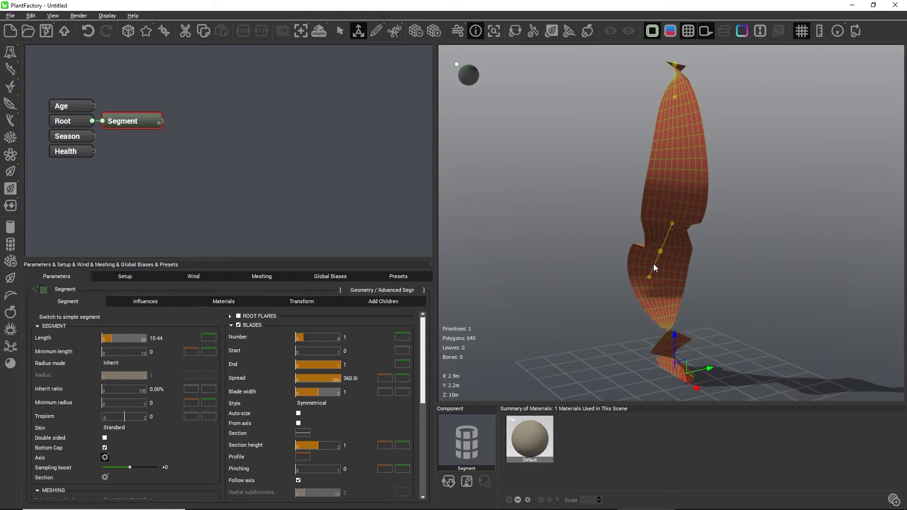
pyautogui.moveTo(685, 263); pyautogui.dragTo(712, 253)
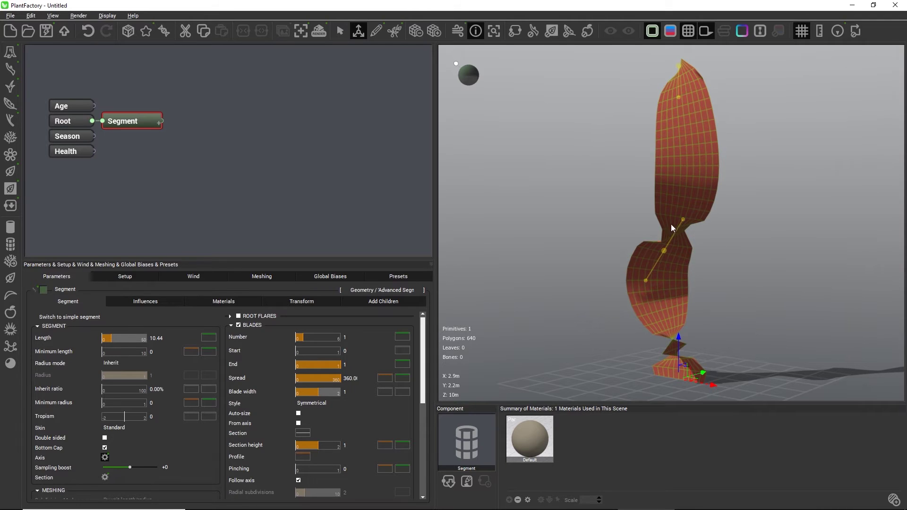
# Delete the Segment node from the graph and add a Warpboard primitive to Root.
pyautogui.moveTo(190, 155); pyautogui.dragTo(121, 95)
pyautogui.press('Delete')
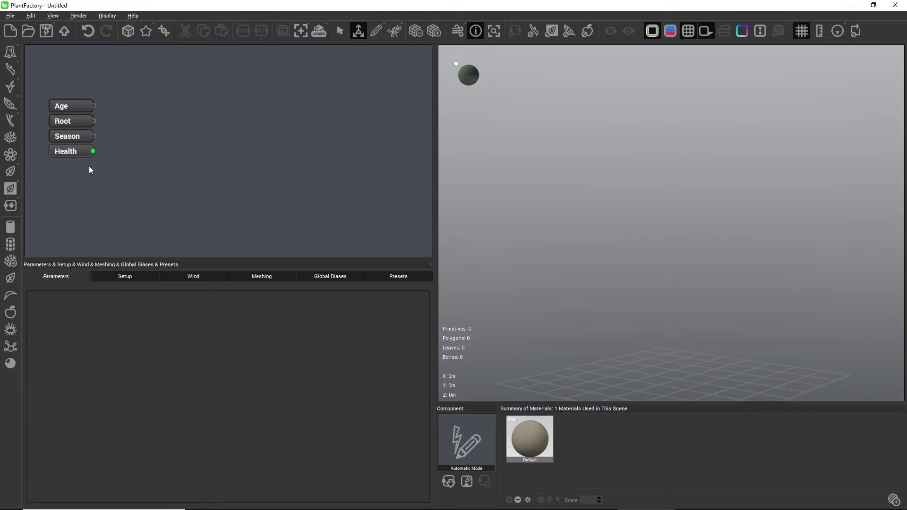
pyautogui.click(6, 303)
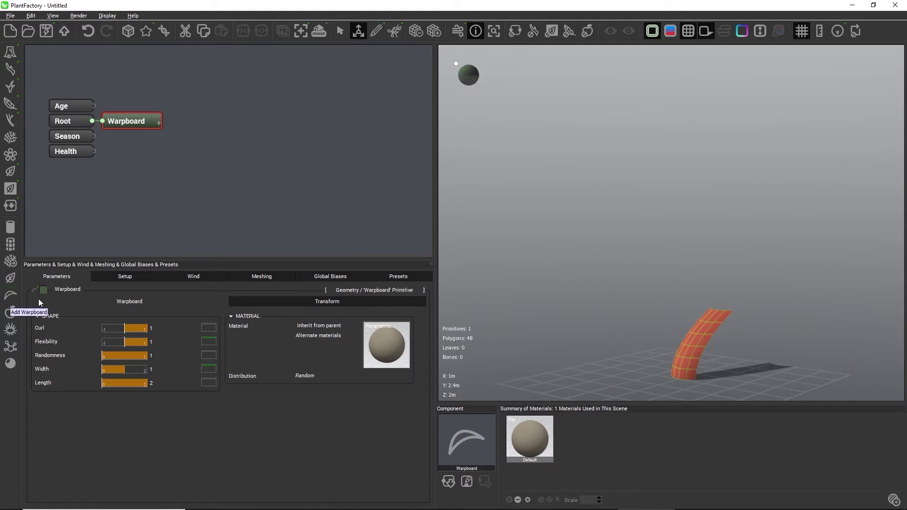
# Set the warpboard's curl to 0.29, flexibility to 0.38 and randomness to 0.53, inspecting its shape in the preview.
pyautogui.moveTo(612, 339); pyautogui.dragTo(674, 365)
pyautogui.moveTo(687, 360); pyautogui.dragTo(642, 262, button='middle')
pyautogui.scroll(5, 642, 262)
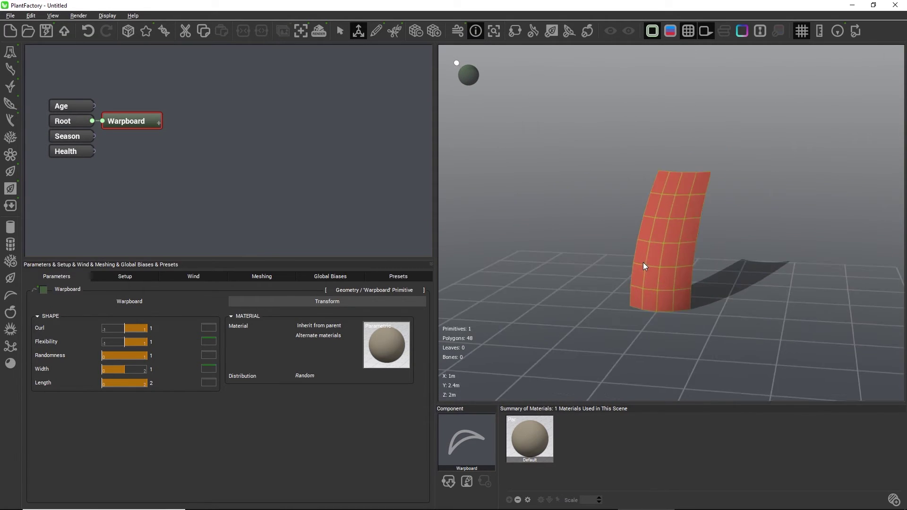
pyautogui.moveTo(757, 306); pyautogui.dragTo(708, 307)
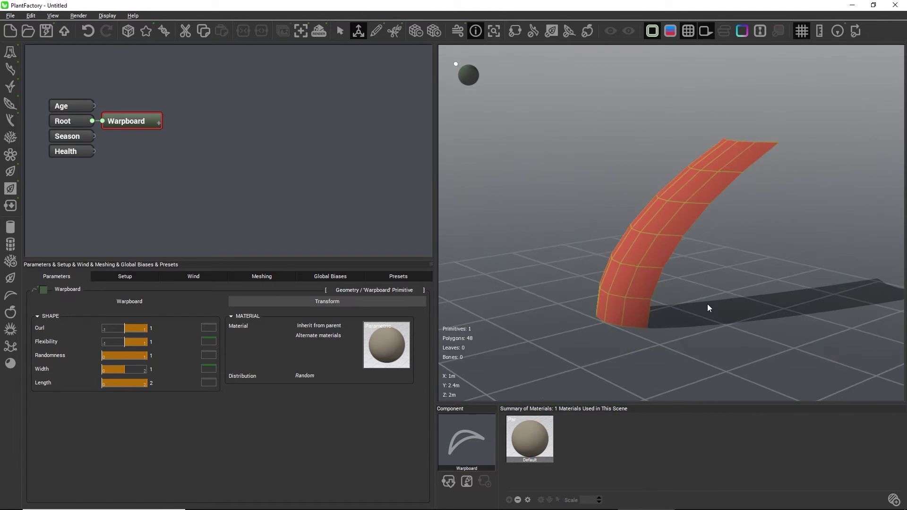
pyautogui.moveTo(142, 328); pyautogui.dragTo(115, 355)
pyautogui.click(128, 342)
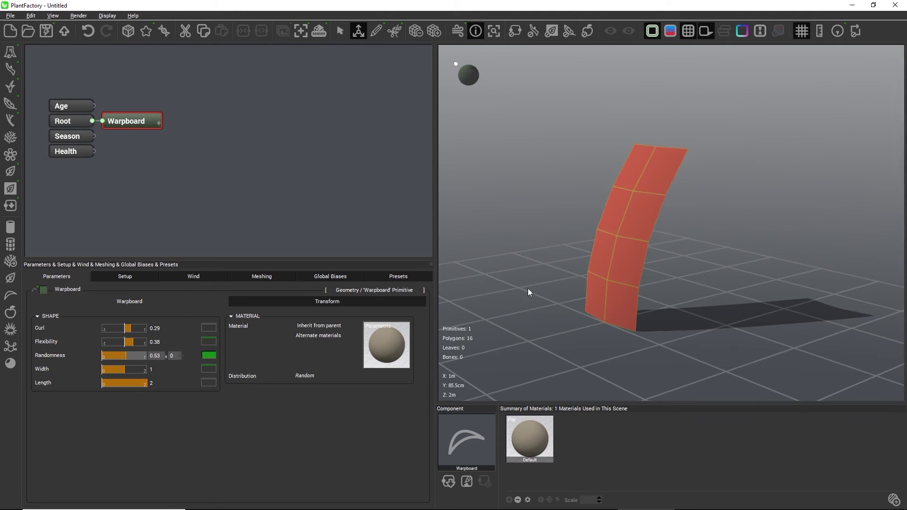
pyautogui.moveTo(673, 311)
pyautogui.mouseDown()
pyautogui.moveTo(645, 305)
pyautogui.moveTo(669, 311)
pyautogui.mouseUp()
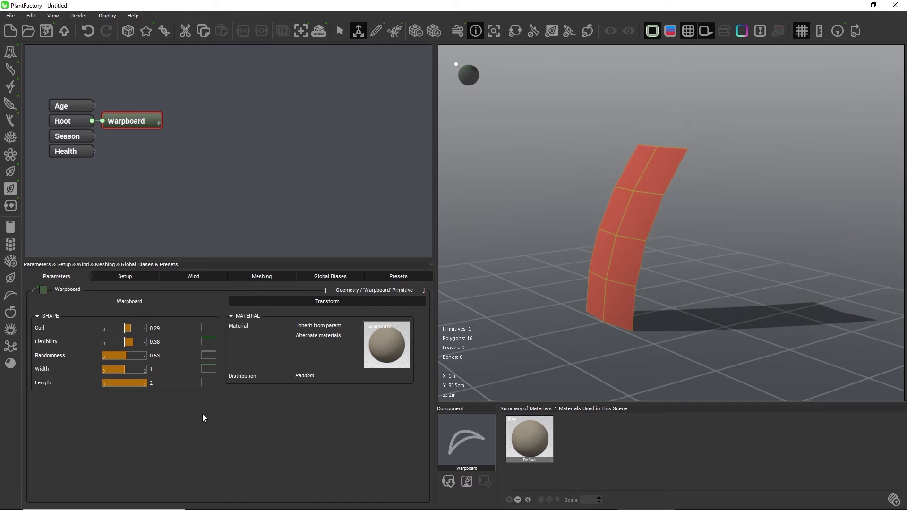
pyautogui.moveTo(567, 256)
pyautogui.mouseDown()
pyautogui.moveTo(612, 262)
pyautogui.moveTo(596, 270)
pyautogui.moveTo(576, 248)
pyautogui.mouseUp()
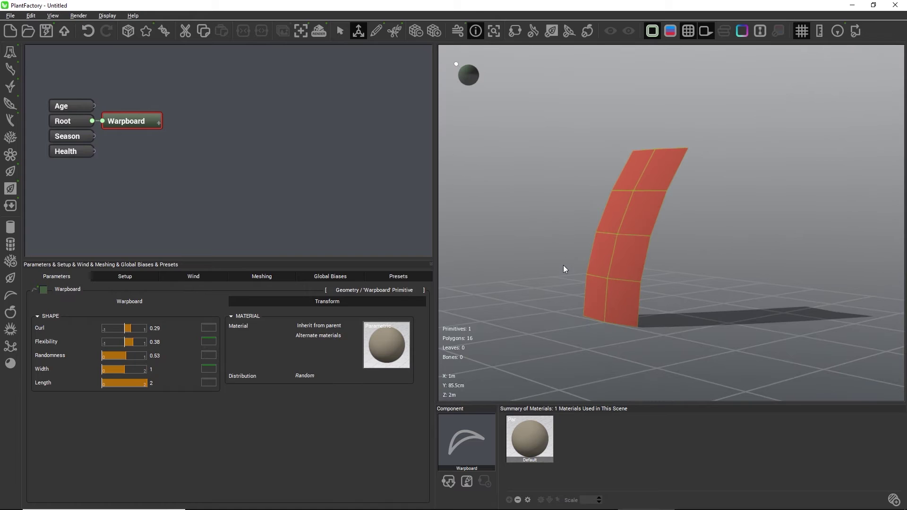
# Delete the Warpboard node from the graph and add a Leaf primitive to Root.
pyautogui.moveTo(186, 185); pyautogui.dragTo(117, 90)
pyautogui.press('Delete')
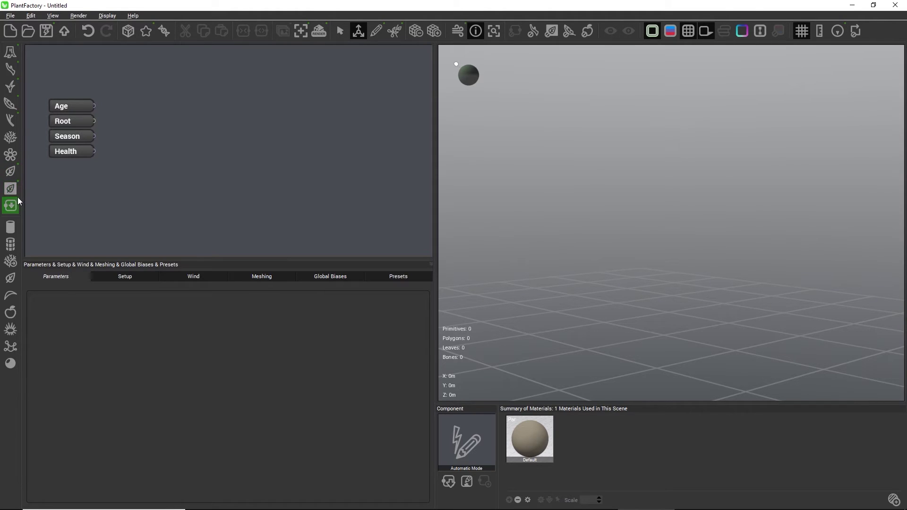
pyautogui.click(17, 173)
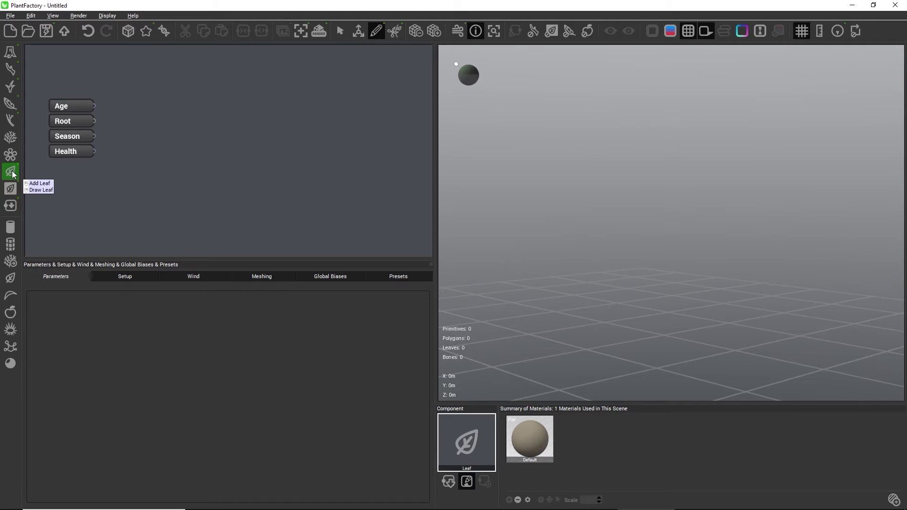
pyautogui.click(11, 171)
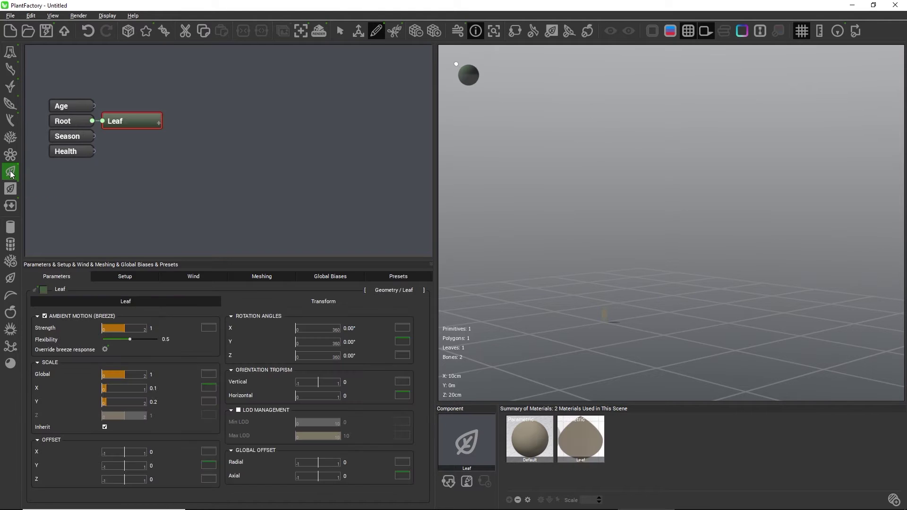
# Set the leaf's orientation to "Dynamic, facing camera" and check it from another viewing angle.
pyautogui.click(95, 303)
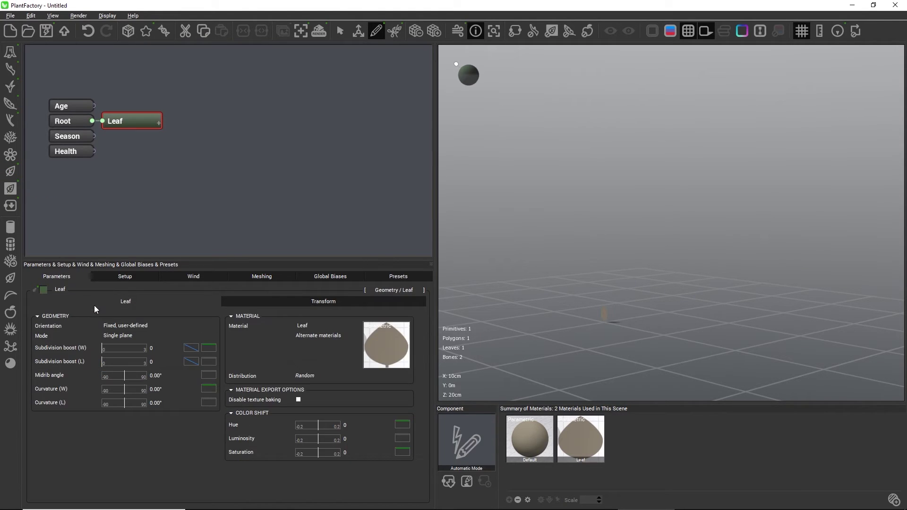
pyautogui.click(136, 325)
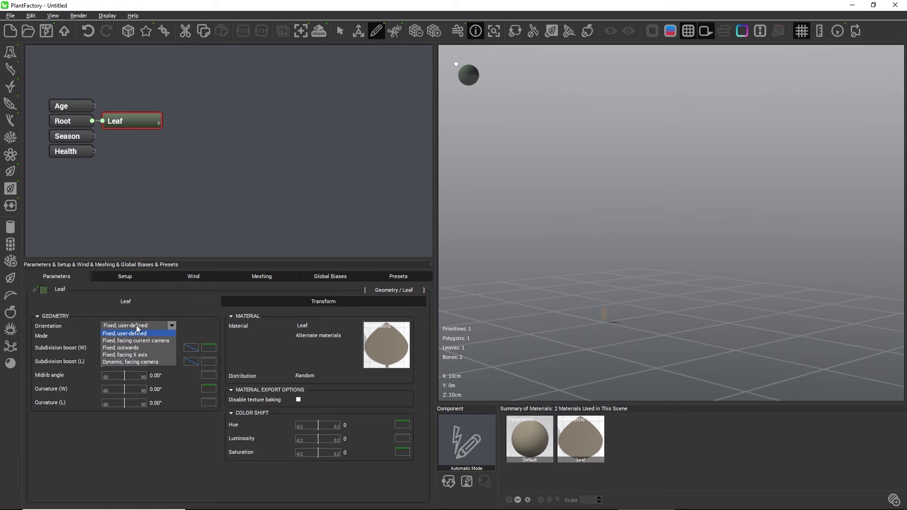
pyautogui.click(139, 362)
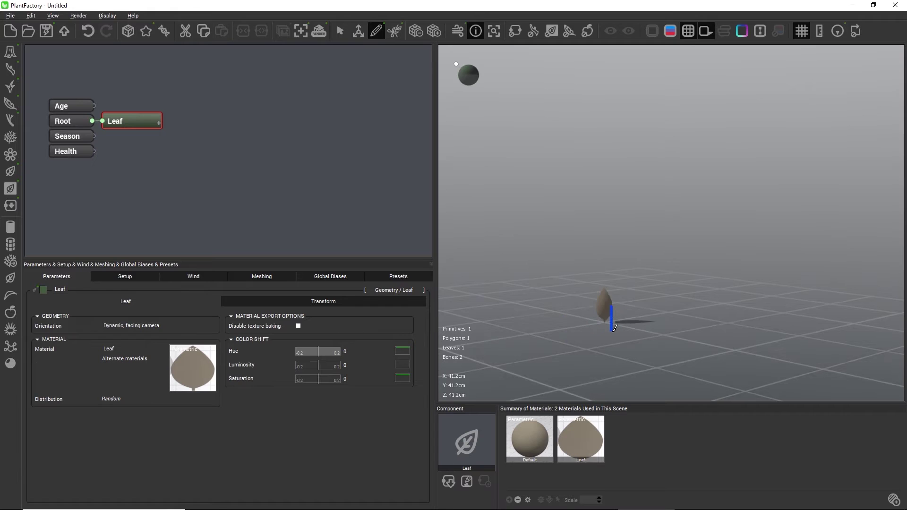
pyautogui.moveTo(691, 307); pyautogui.dragTo(649, 316)
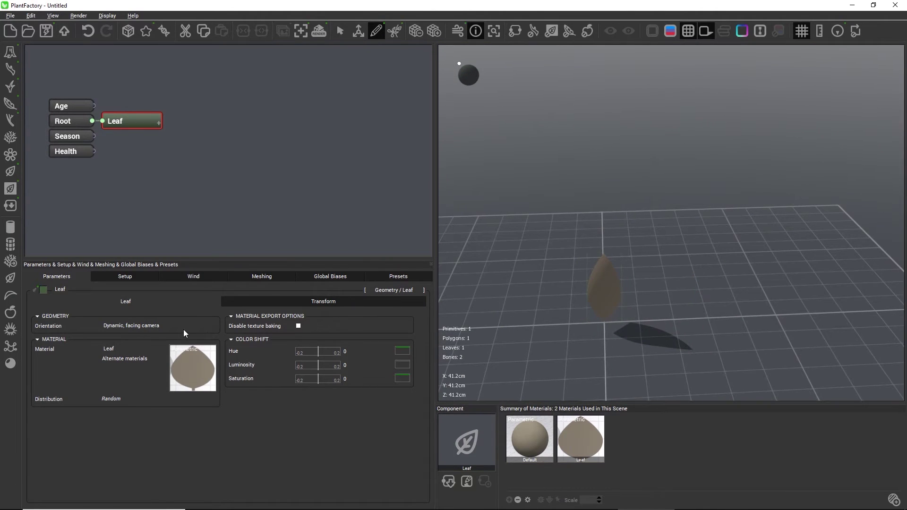
# Set the leaf's orientation to "Fixed, user-defined" and its mode to "Two crossed-planes".
pyautogui.click(135, 327)
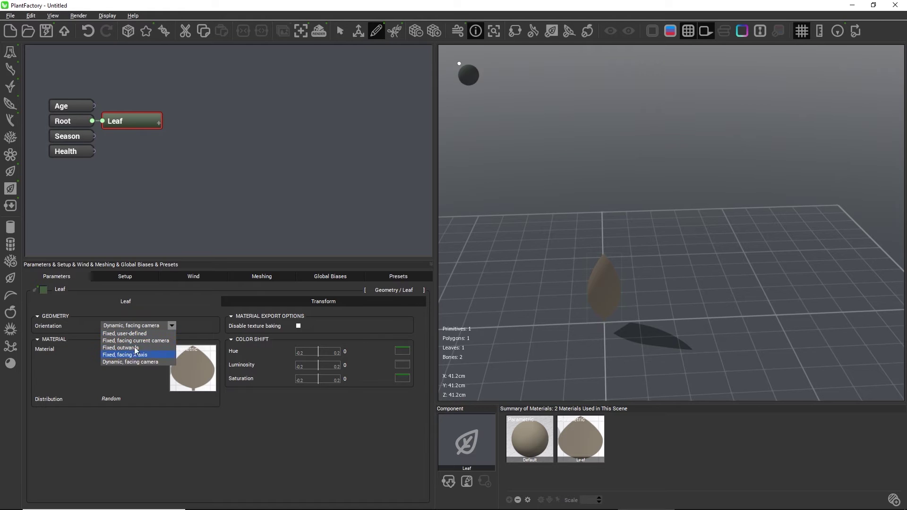
pyautogui.click(135, 334)
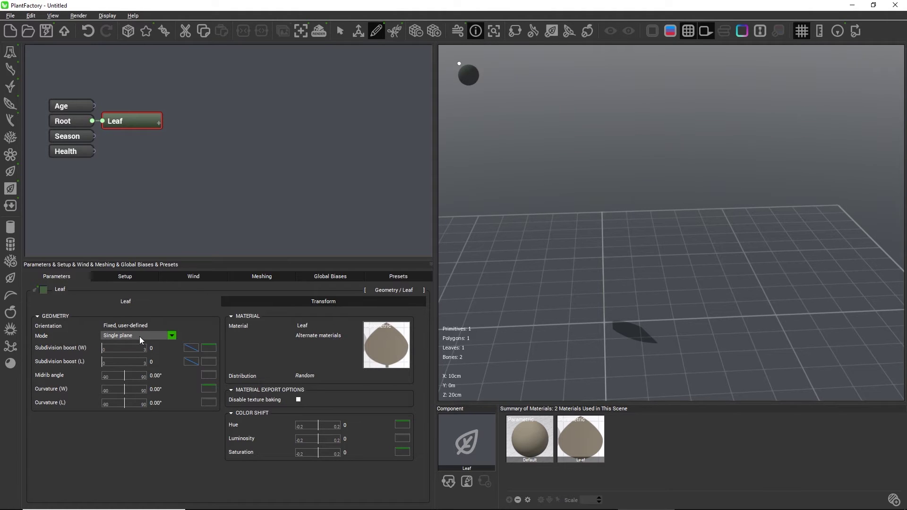
pyautogui.click(140, 337)
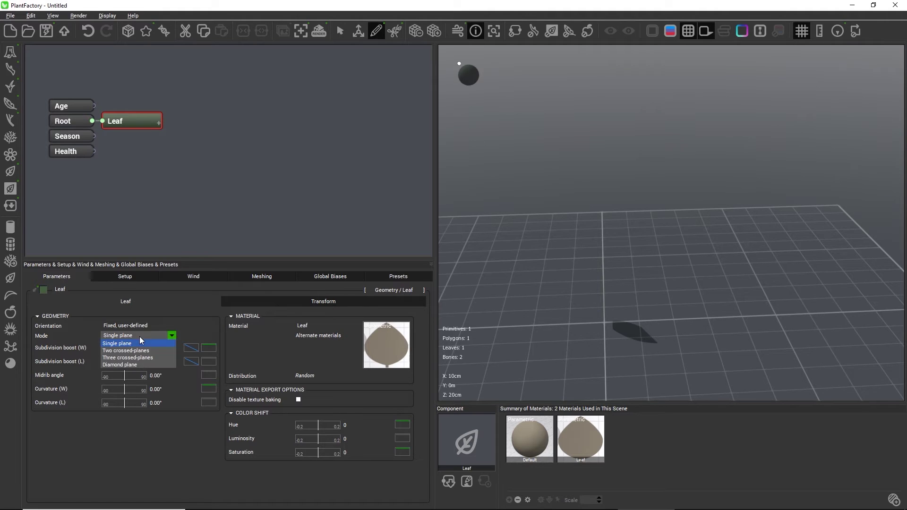
pyautogui.click(140, 350)
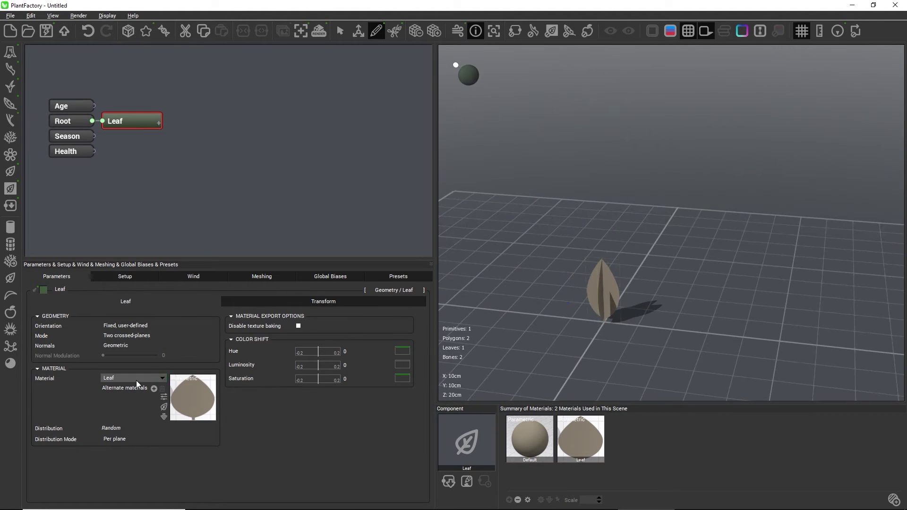
# Try the leaf's "Three crossed-planes" and "Diamond plane" modes and inspect the shape in the preview.
pyautogui.click(137, 336)
pyautogui.click(132, 359)
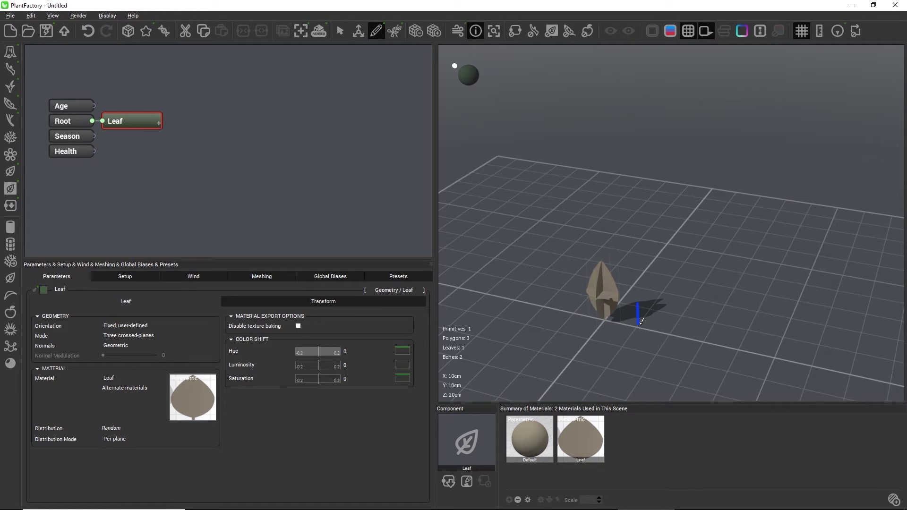
pyautogui.click(142, 336)
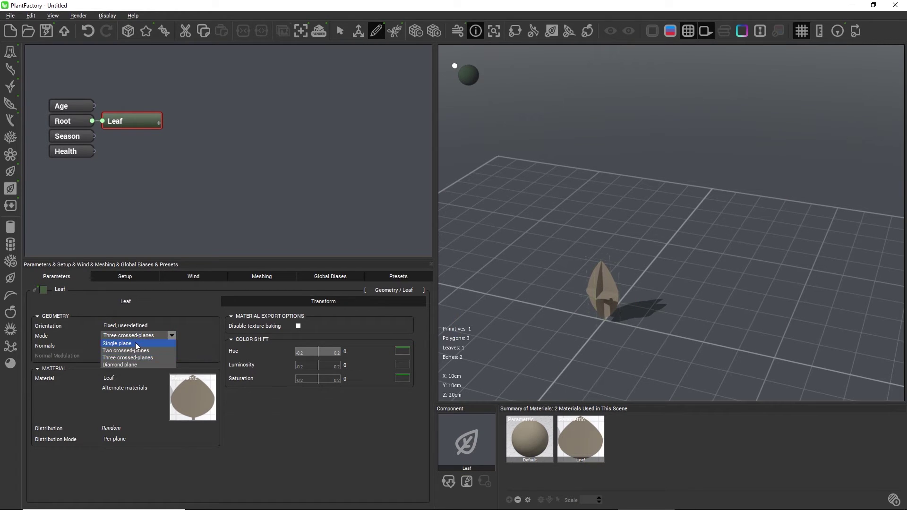
pyautogui.click(127, 364)
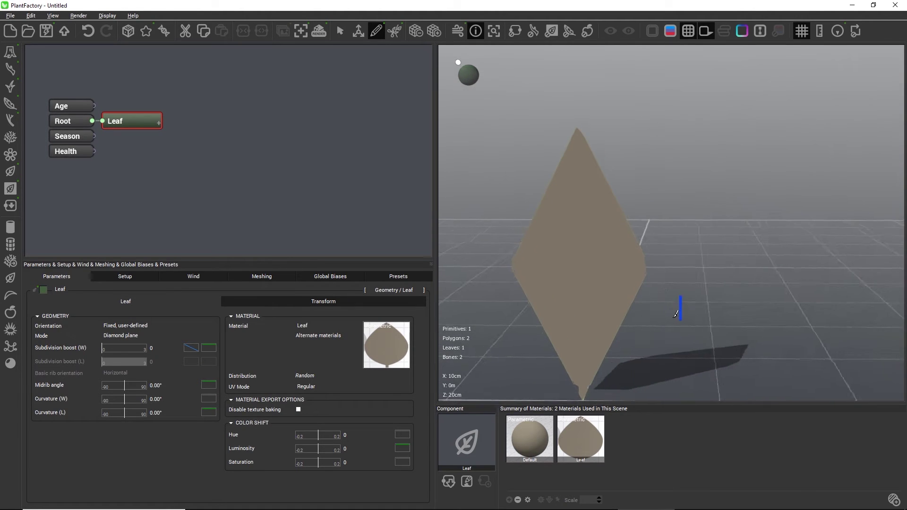
pyautogui.moveTo(676, 314); pyautogui.dragTo(648, 314, button='middle')
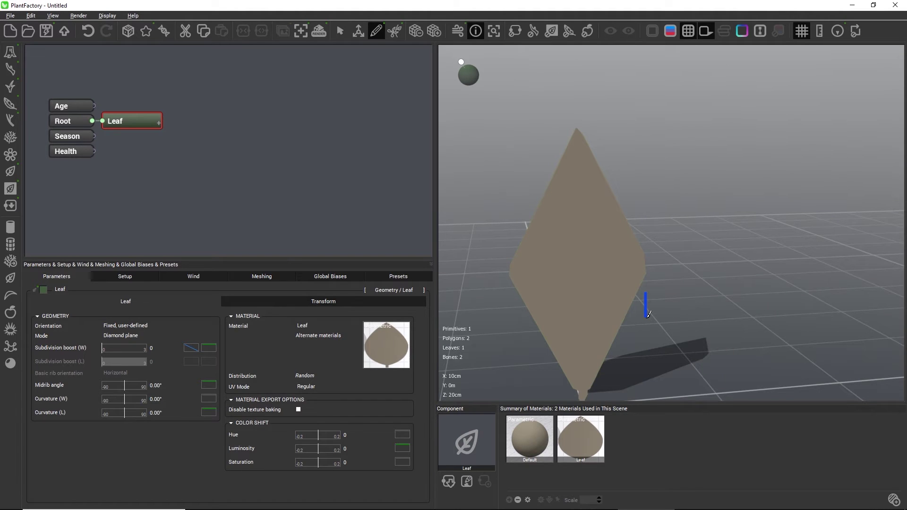
# Set the leaf's mode to "Single plane" and view it from another angle.
pyautogui.click(122, 336)
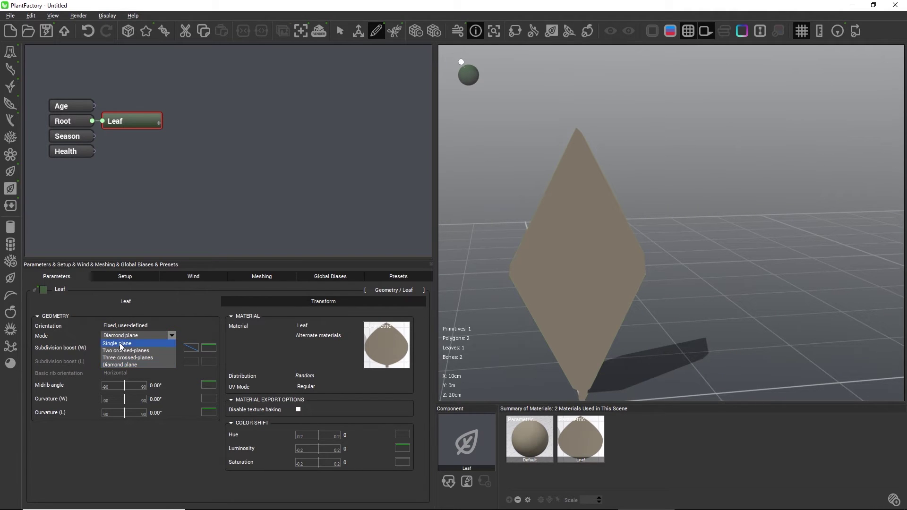
pyautogui.click(121, 346)
pyautogui.moveTo(689, 270); pyautogui.dragTo(664, 294, button='middle')
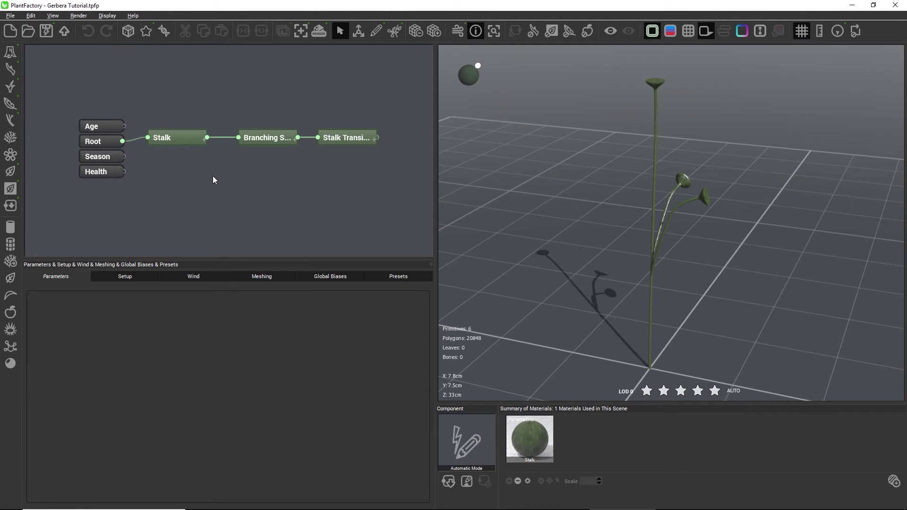
# Add a Leaf primitive to the Gerbera Tutorial graph and connect it as a new child of the Stalk node.
pyautogui.click(11, 172)
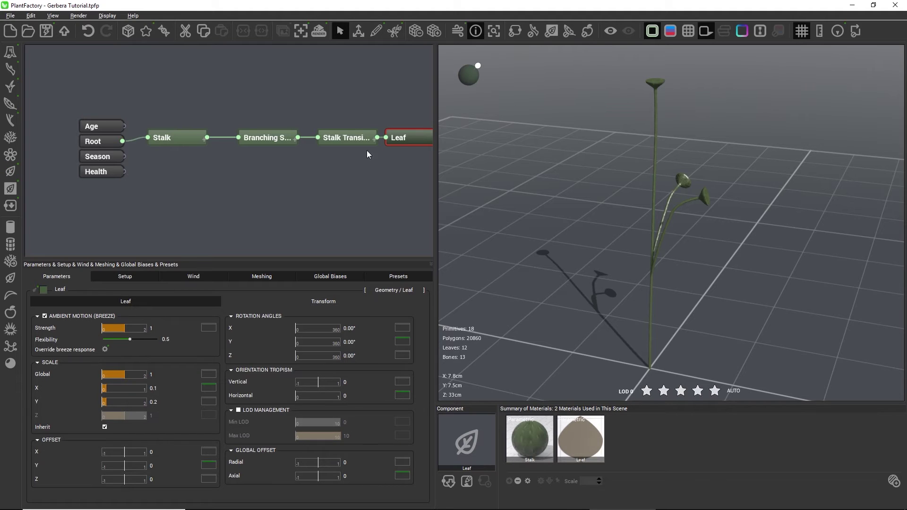
pyautogui.moveTo(407, 144); pyautogui.dragTo(170, 141)
pyautogui.click(386, 163)
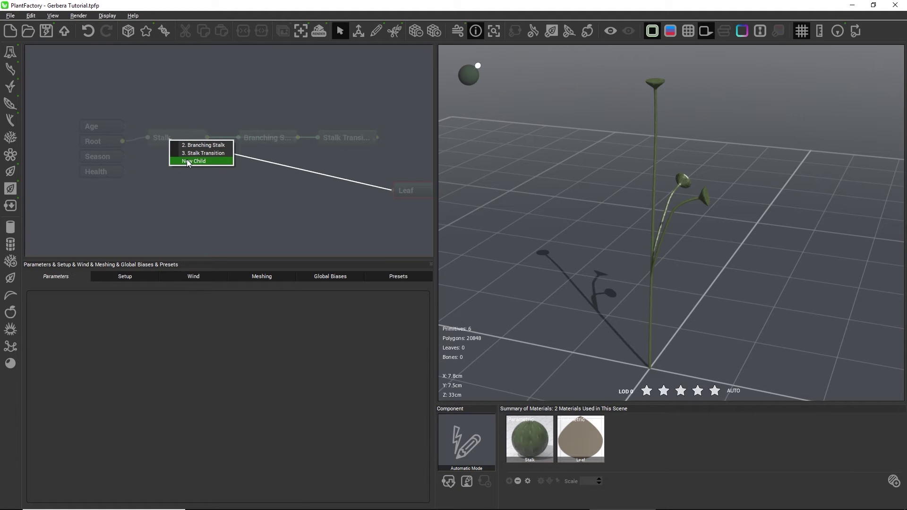
pyautogui.click(186, 159)
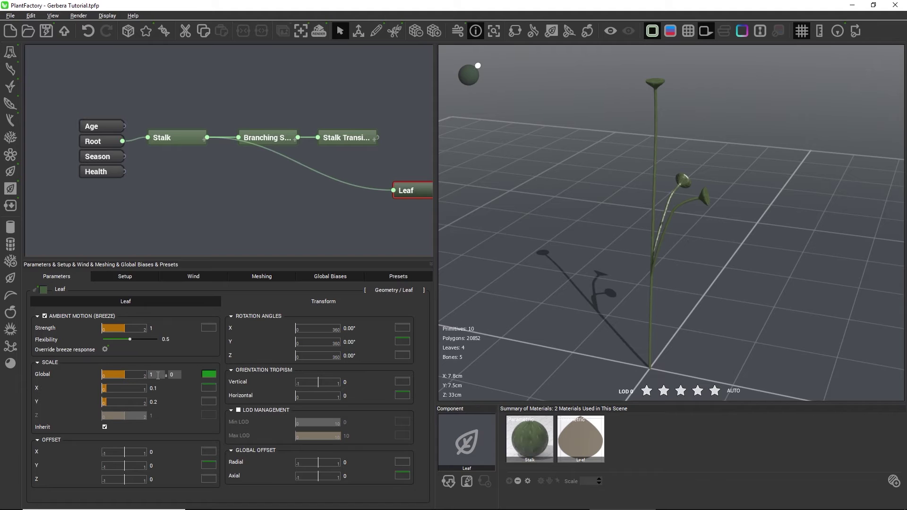
# Set the leaf's global scale to 10 and its X and Y scale to 1.
pyautogui.moveTo(194, 379)
pyautogui.doubleClick(156, 376)
pyautogui.write('10')
pyautogui.press('Return')
pyautogui.click(158, 390)
pyautogui.click(156, 402)
pyautogui.write('1')
pyautogui.press('Return')
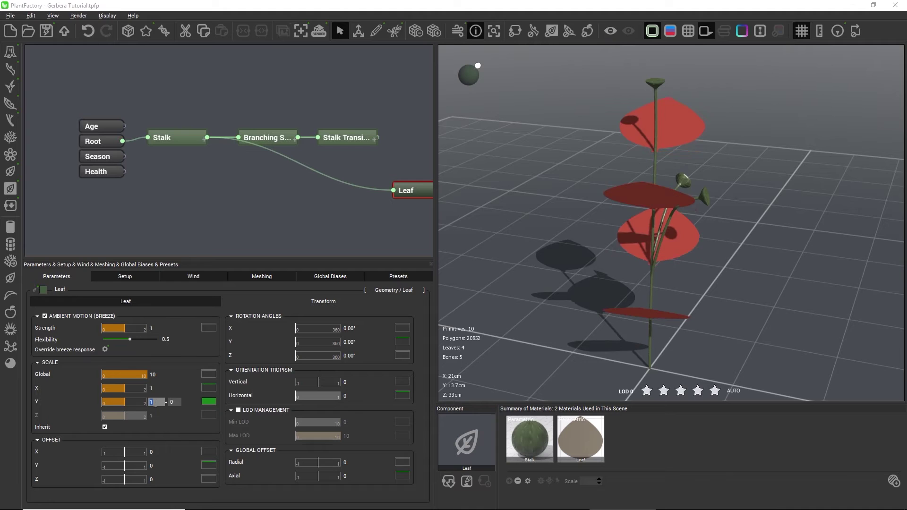
# Give the leaf's X and Y scale a random variation of 0.1 each and deselect the node.
pyautogui.click(156, 389)
pyautogui.click(172, 388)
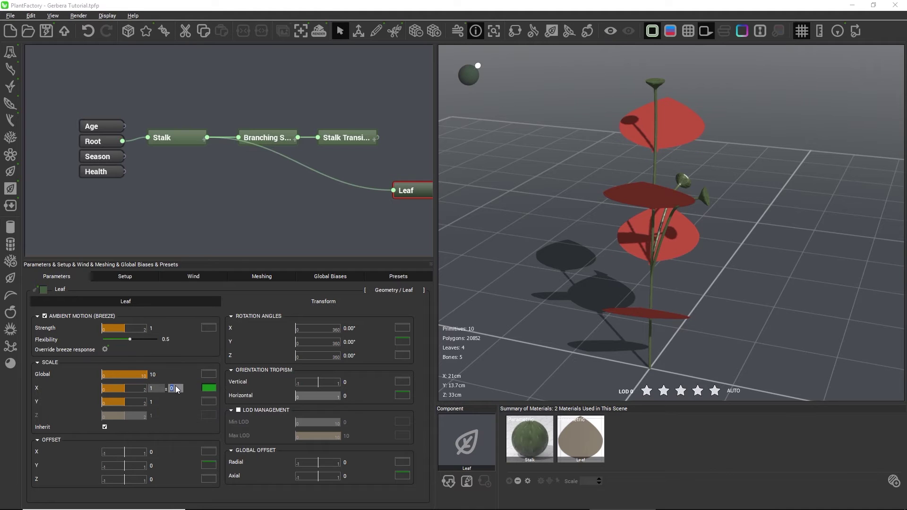
pyautogui.write('.1')
pyautogui.click(173, 402)
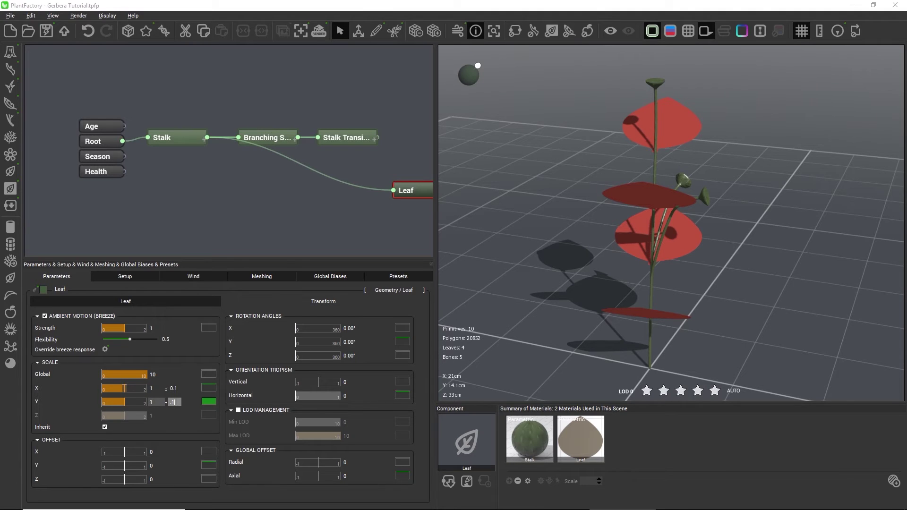
pyautogui.doubleClick(173, 401)
pyautogui.click(334, 225)
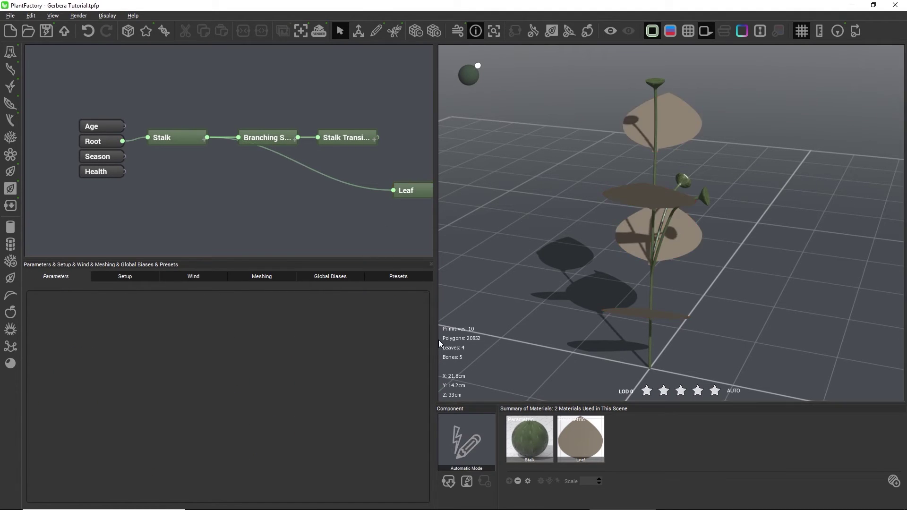
# Open the Leaf material for editing and change its type to PBR material.
pyautogui.rightClick(586, 432)
pyautogui.click(608, 354)
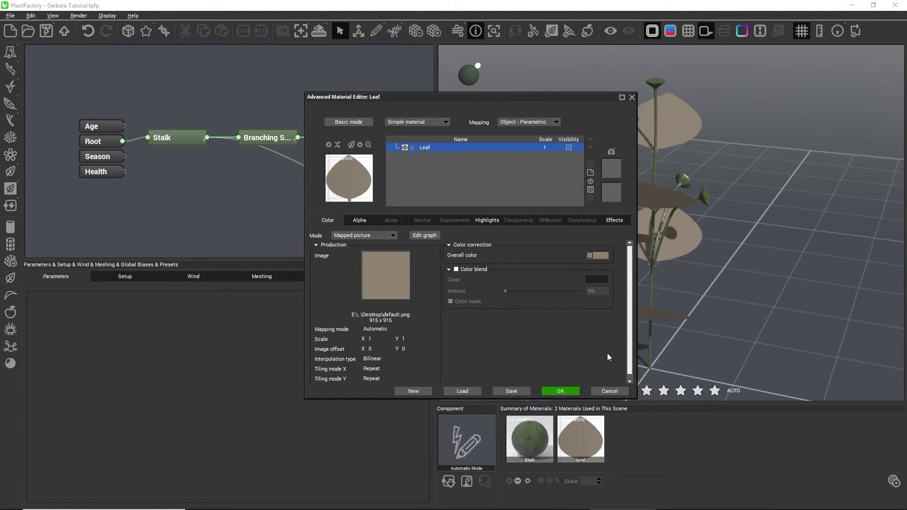
pyautogui.click(446, 121)
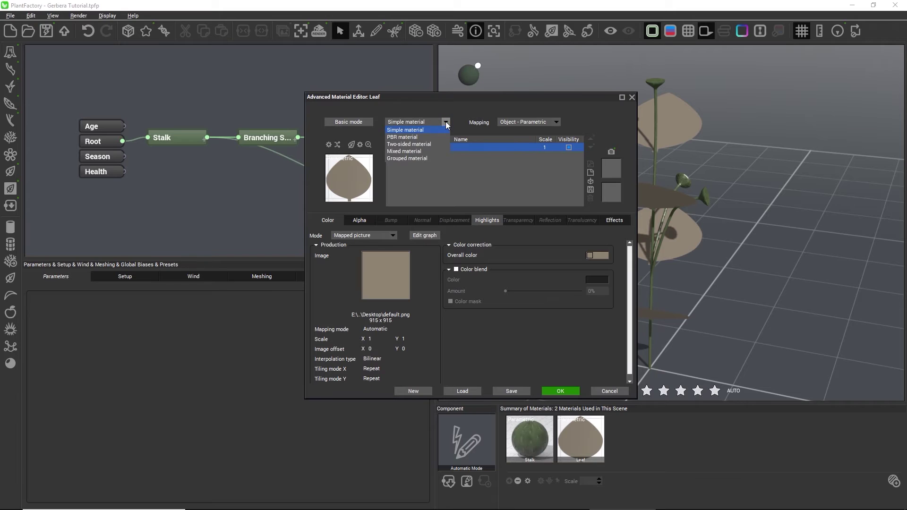
pyautogui.click(404, 137)
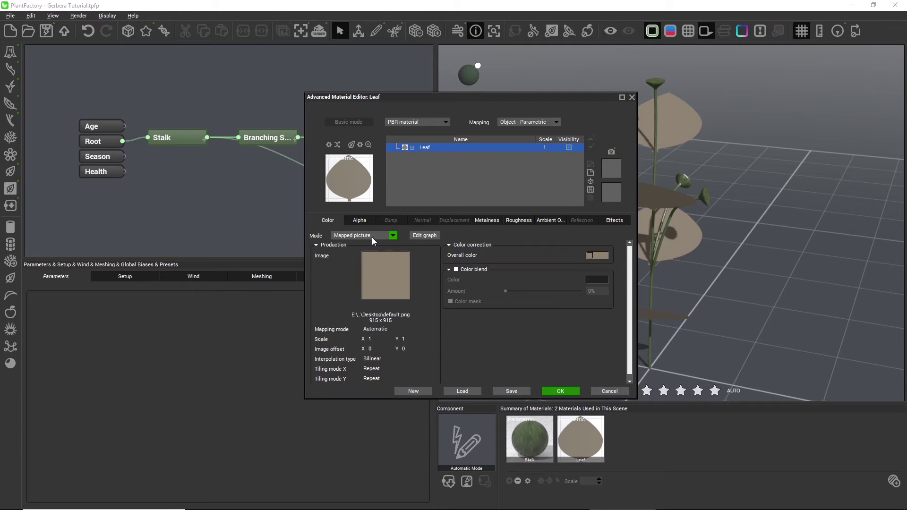
# Load Leaves_Base_Color.tif as the Leaf material's mapped color picture and use its alpha information as the material alpha.
pyautogui.moveTo(375, 268)
pyautogui.click(378, 235)
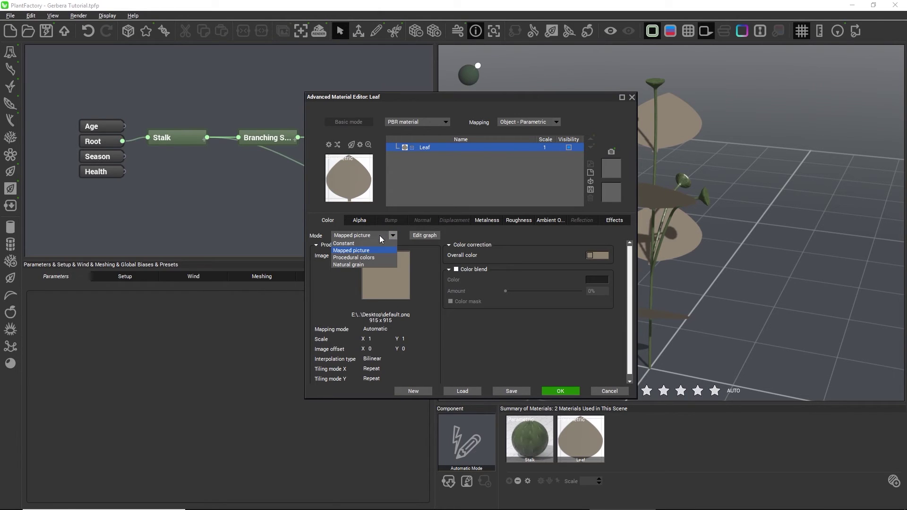
pyautogui.click(355, 250)
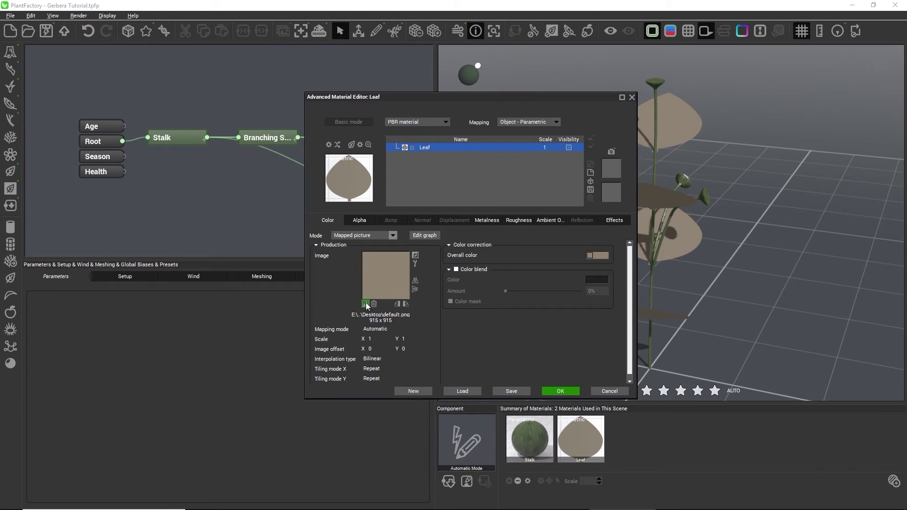
pyautogui.click(369, 304)
pyautogui.click(138, 117)
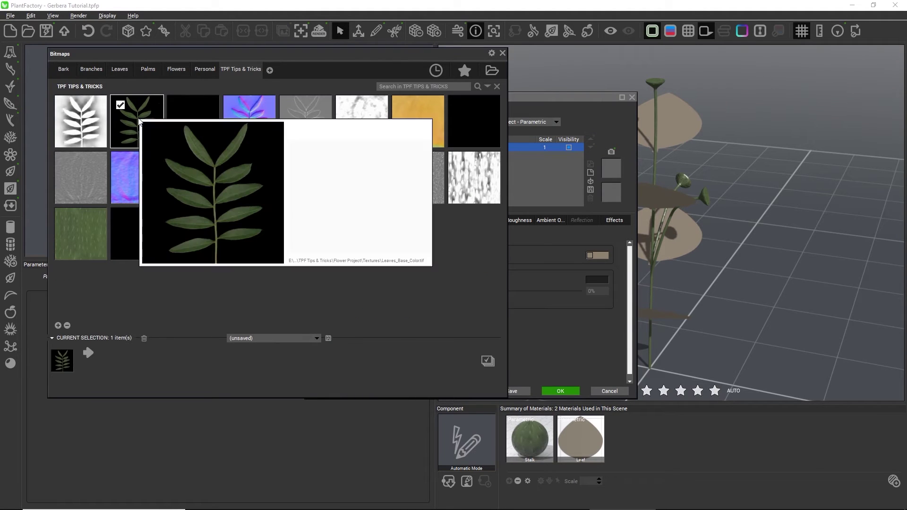
pyautogui.click(491, 365)
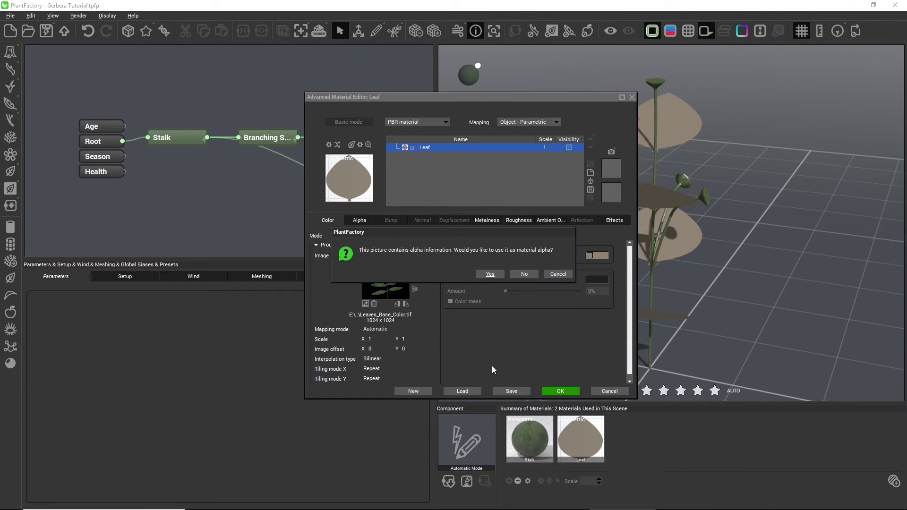
pyautogui.click(494, 273)
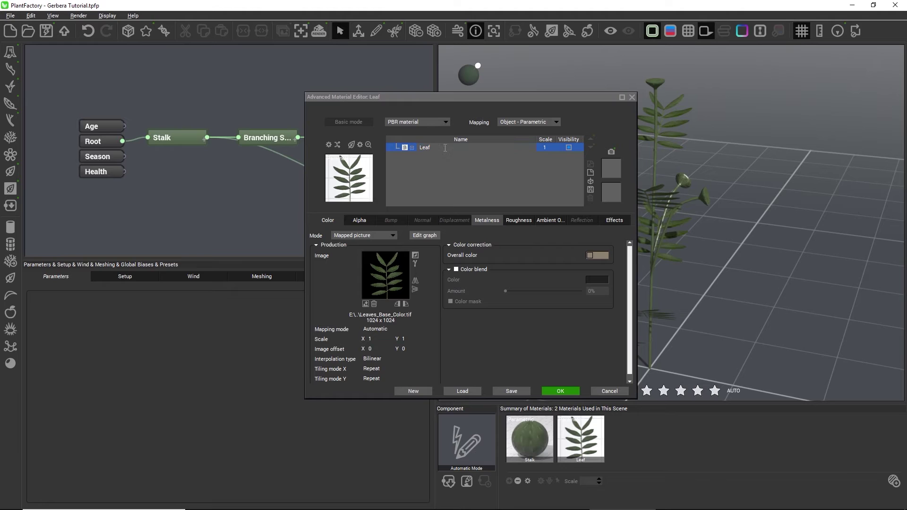
# Check the Leaf material's alpha, and set its metalness to a mapped picture using Stem_Metallic.tif.
pyautogui.click(360, 221)
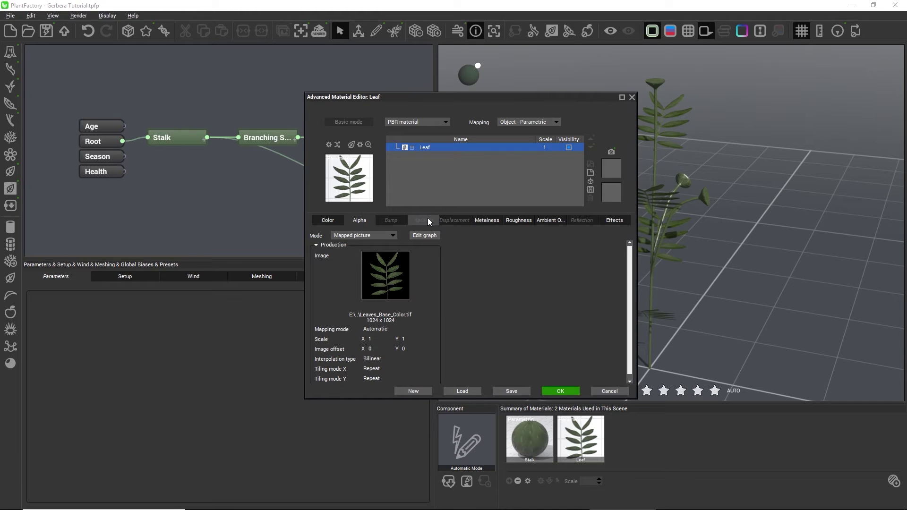
pyautogui.click(480, 219)
pyautogui.click(394, 235)
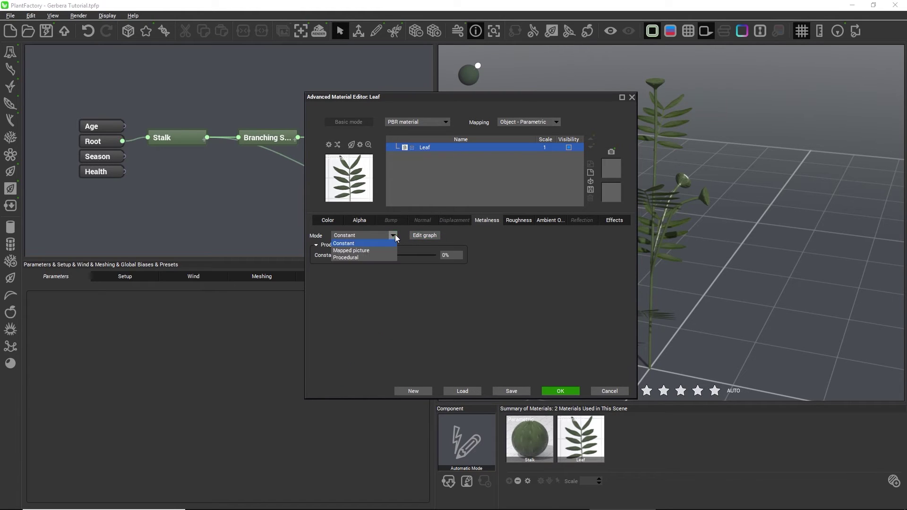
pyautogui.click(373, 250)
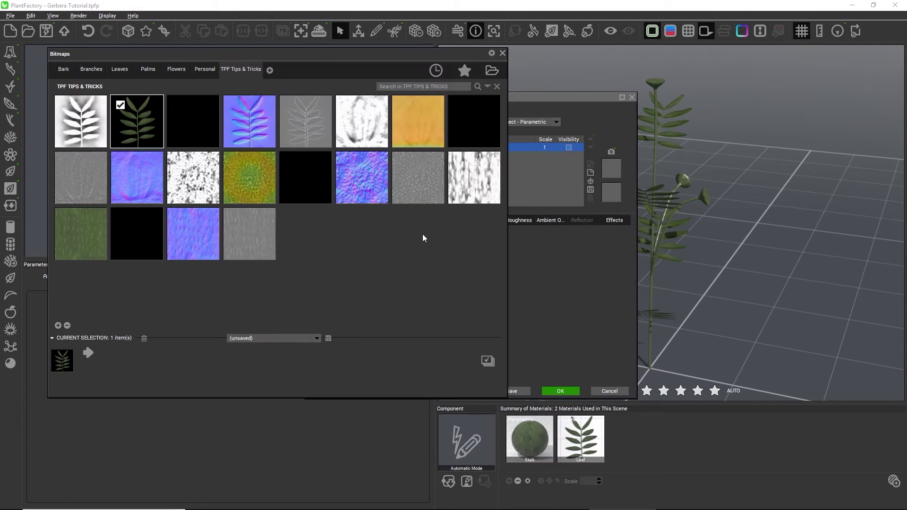
pyautogui.click(143, 239)
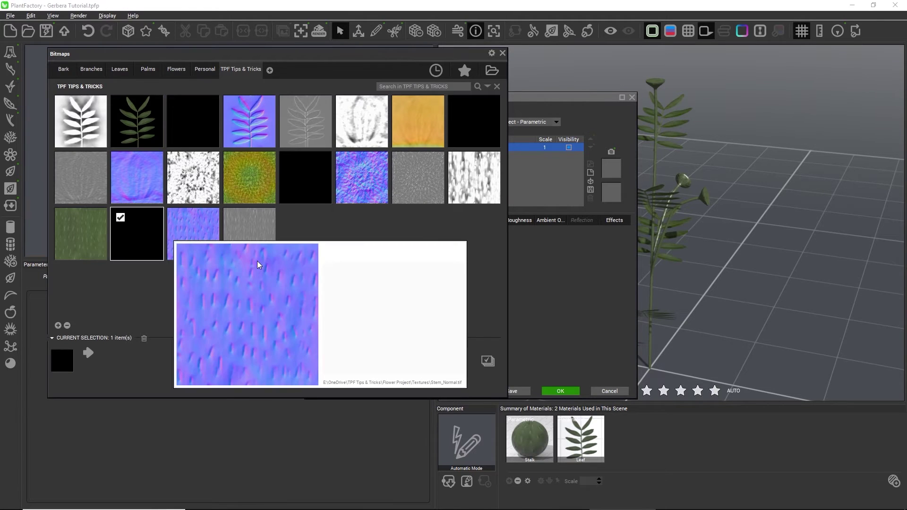
pyautogui.click(483, 360)
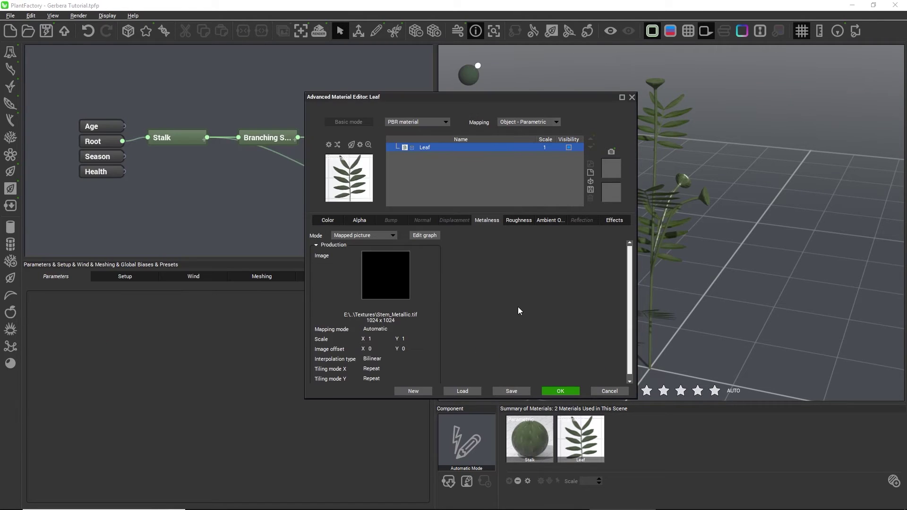
# Set the Leaf material's roughness to a mapped picture using Stem_Roughness.tif.
pyautogui.click(519, 221)
pyautogui.click(392, 235)
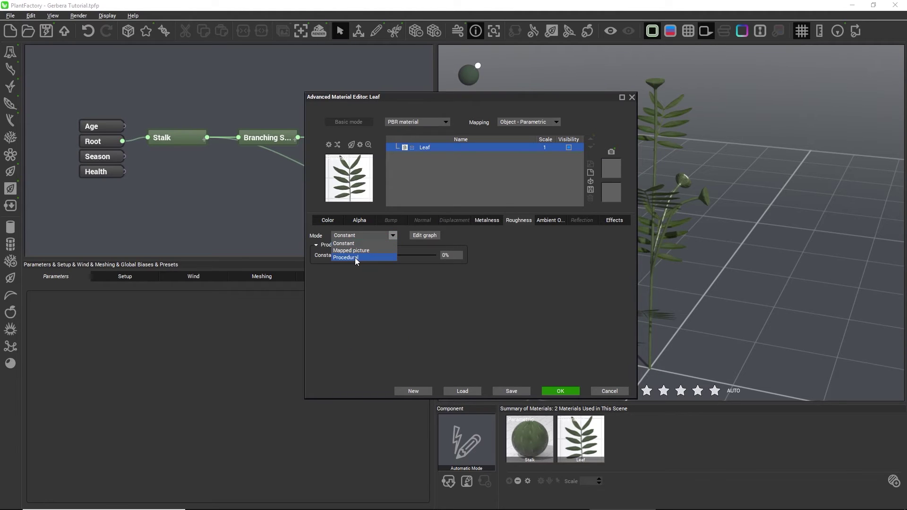
pyautogui.click(355, 257)
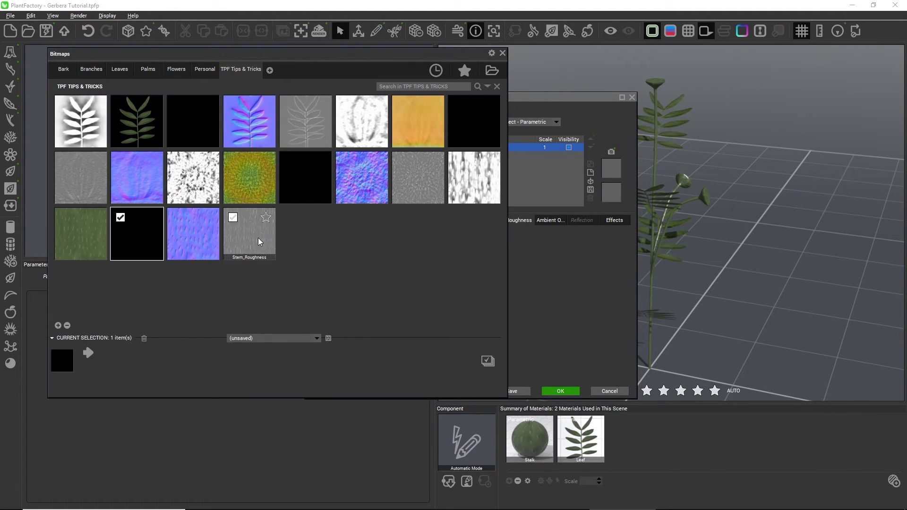
pyautogui.click(256, 239)
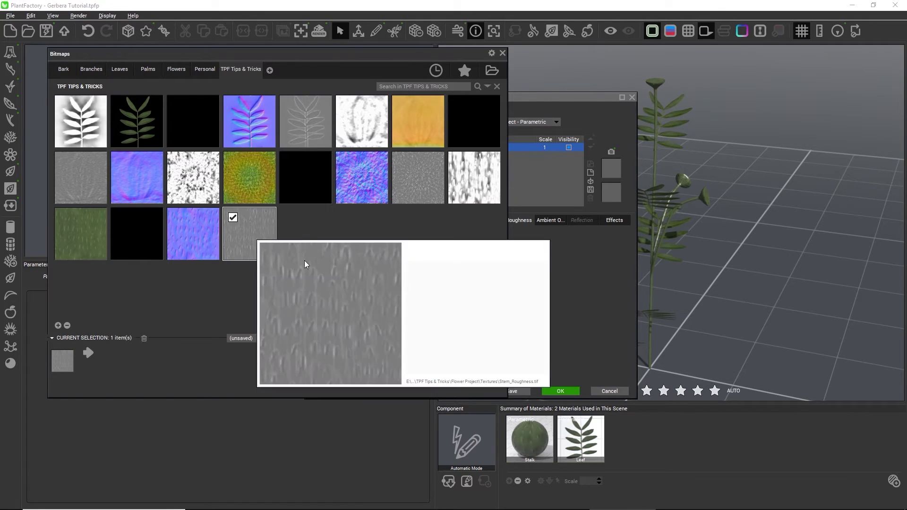
pyautogui.click(489, 361)
# Set the Leaf material's ambient occlusion to a mapped picture using the Leaves_Ambient_Occlusion image.
pyautogui.click(547, 222)
pyautogui.click(386, 237)
pyautogui.click(370, 248)
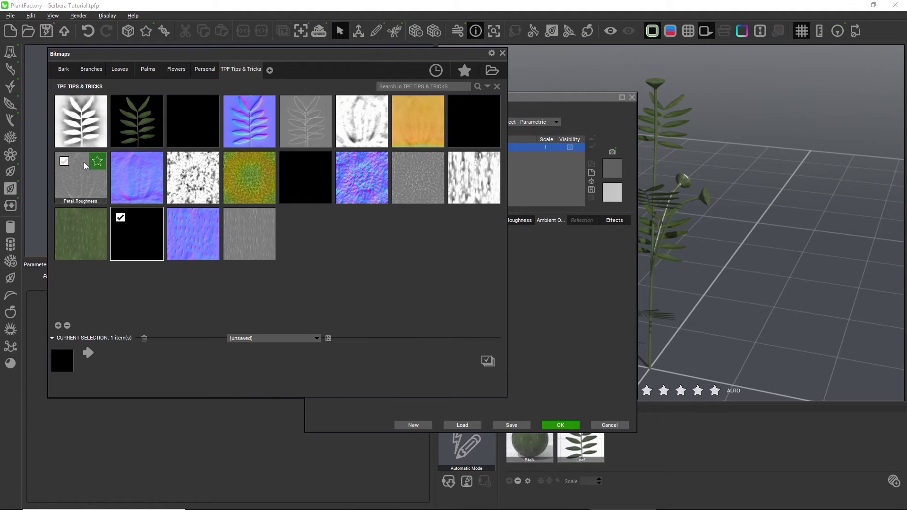
pyautogui.click(75, 133)
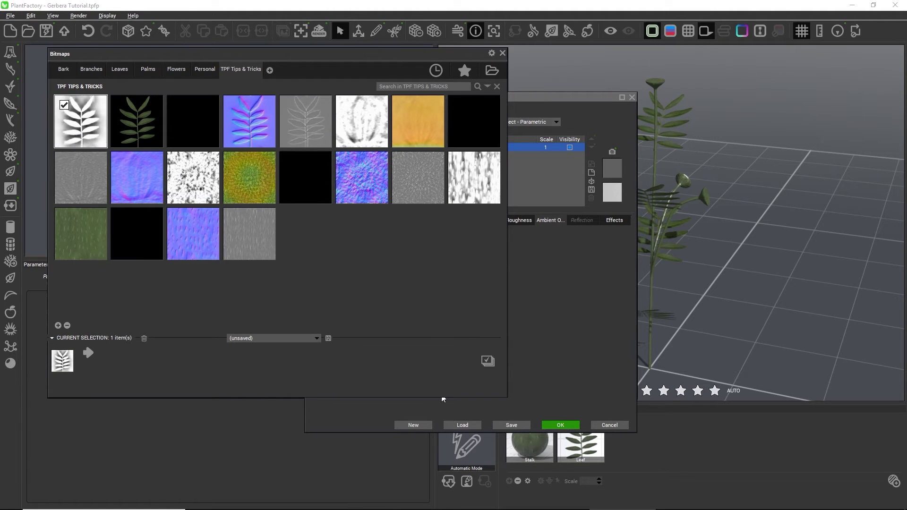
pyautogui.click(485, 359)
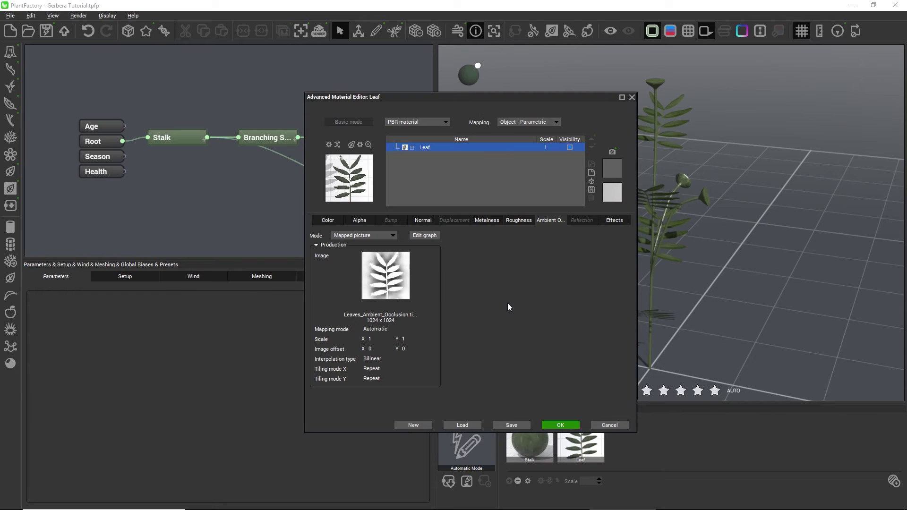
# Replace the Leaf material's roughness picture with Leaves_Roughness.tif.
pyautogui.click(517, 219)
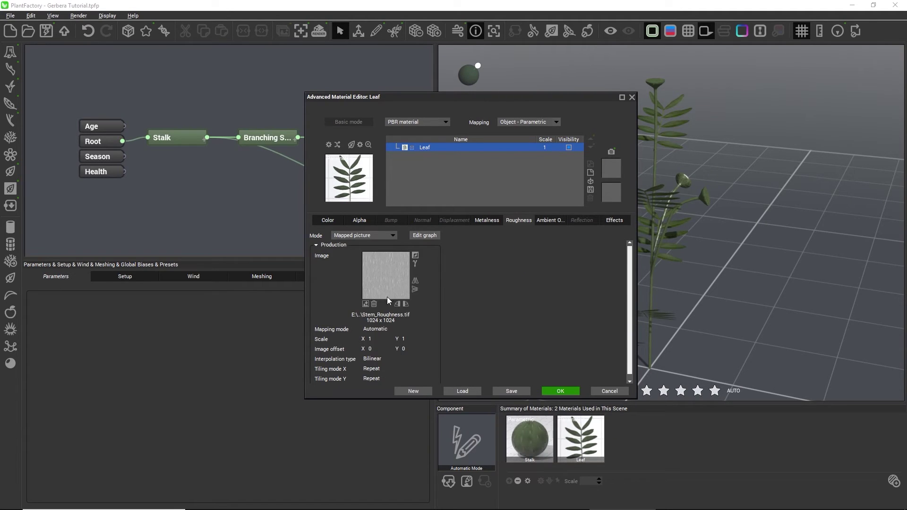
pyautogui.click(373, 303)
pyautogui.click(365, 304)
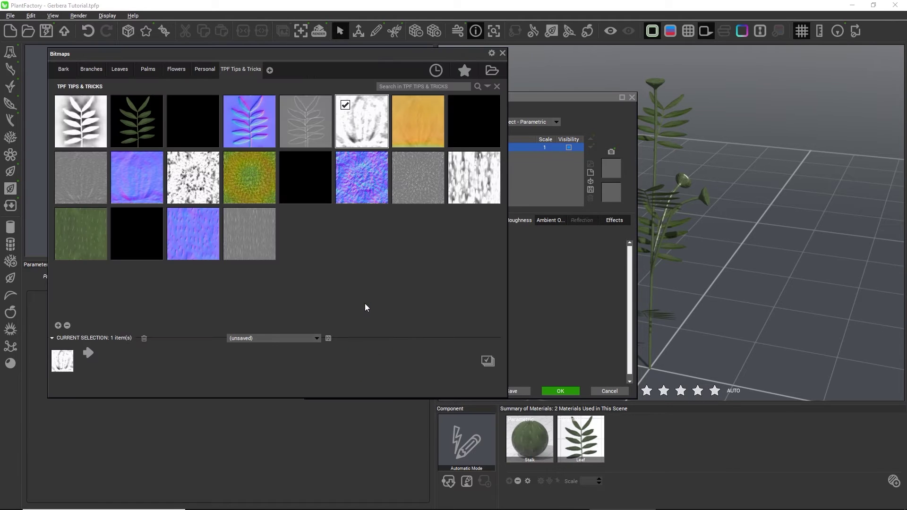
pyautogui.doubleClick(309, 120)
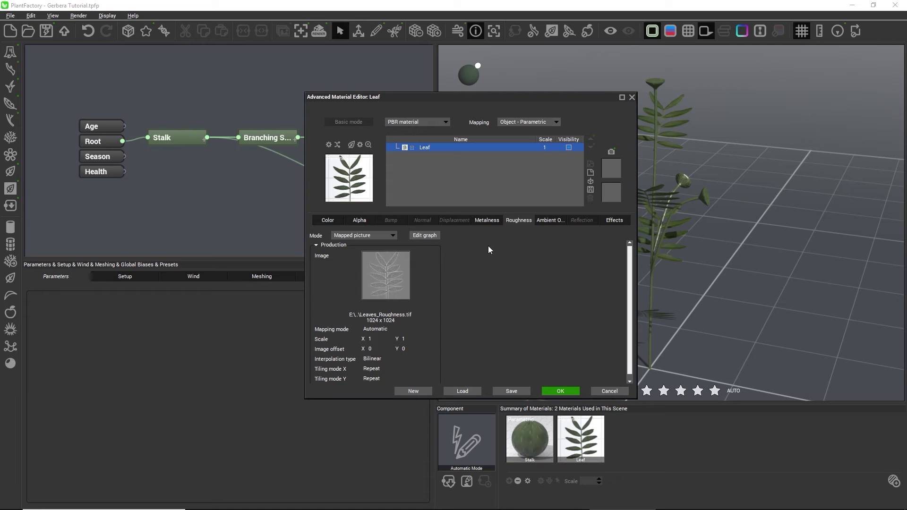
# Set the Leaf material's normal to a mapped picture using Leaves_Normal.tif, decline using its alpha as material alpha, and accept the material.
pyautogui.click(417, 221)
pyautogui.click(386, 236)
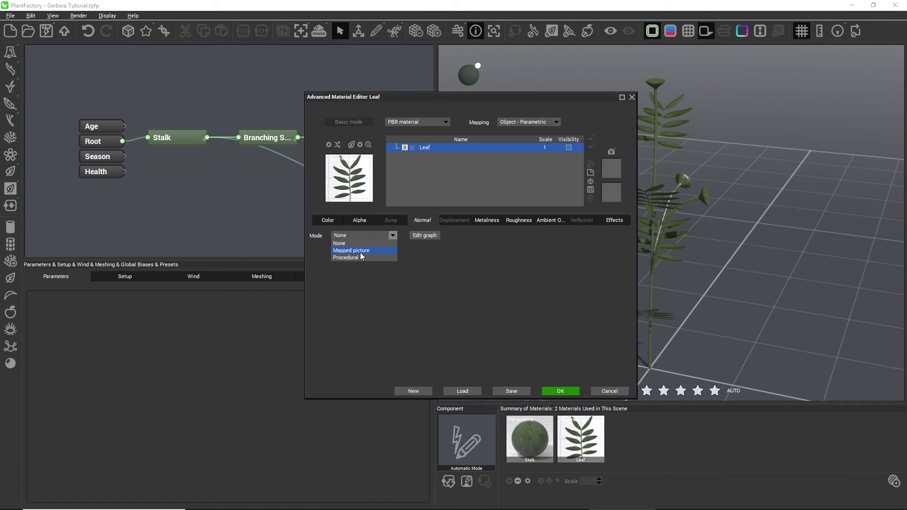
pyautogui.click(360, 252)
pyautogui.doubleClick(249, 122)
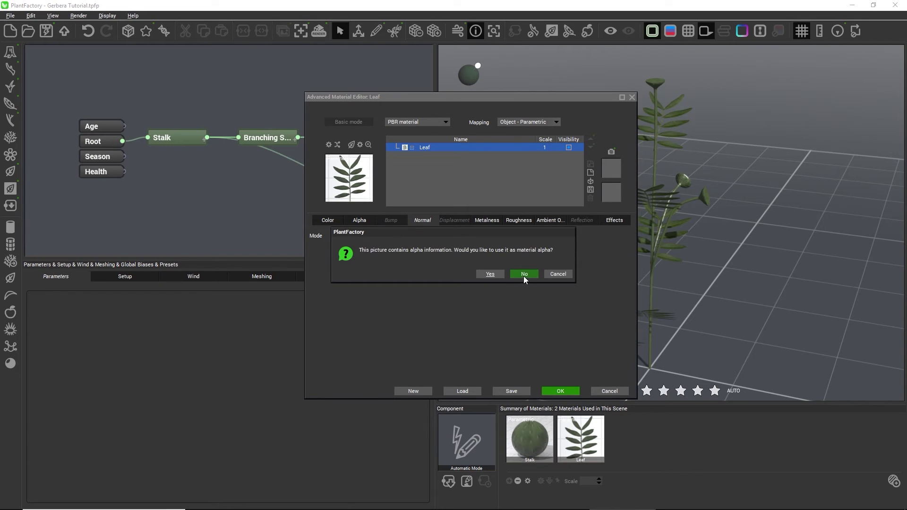
pyautogui.click(523, 275)
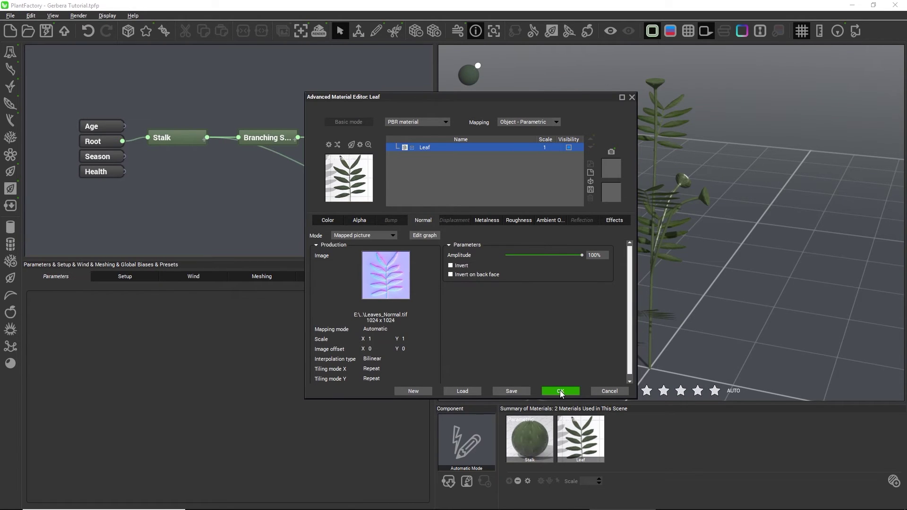
pyautogui.click(559, 390)
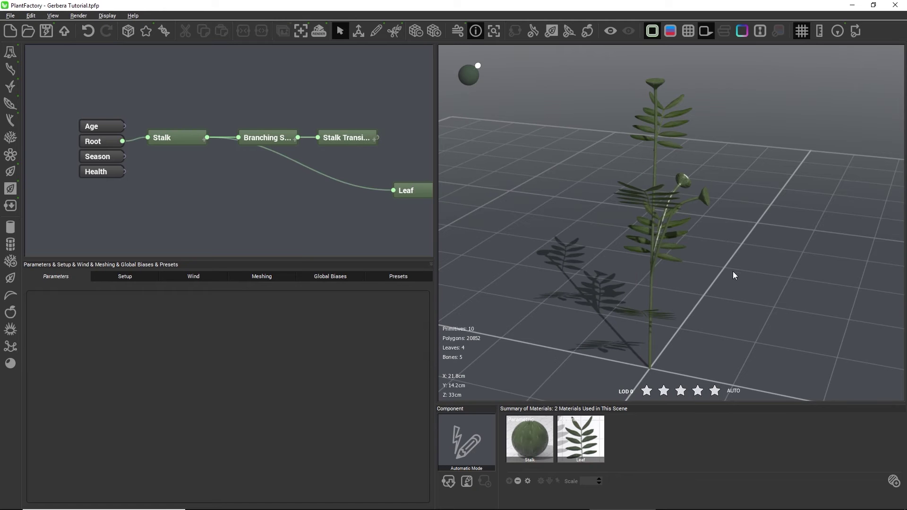
# Adjust the Leaf's hooking point on the branch so that it sits at the base of the leaf's stem.
pyautogui.moveTo(733, 272)
pyautogui.mouseDown()
pyautogui.moveTo(690, 298)
pyautogui.moveTo(761, 279)
pyautogui.moveTo(759, 257)
pyautogui.moveTo(699, 262)
pyautogui.moveTo(741, 258)
pyautogui.mouseUp()
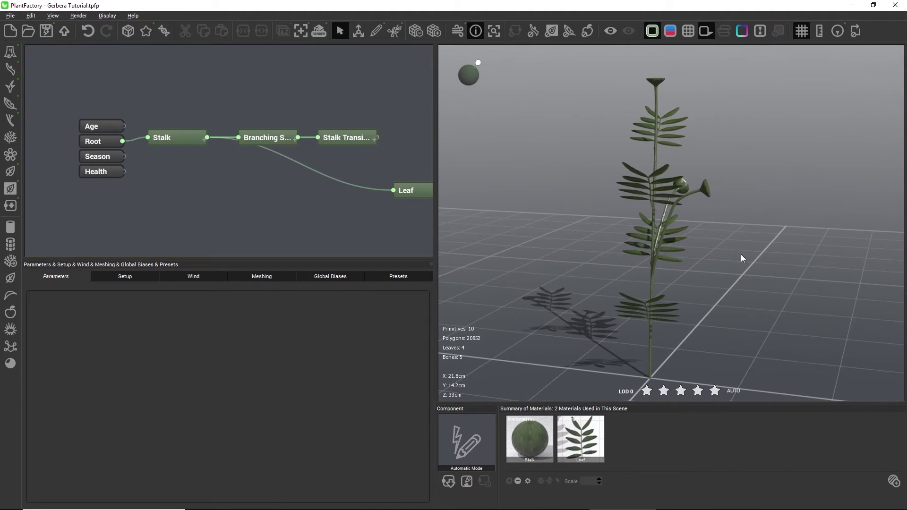
pyautogui.click(414, 191)
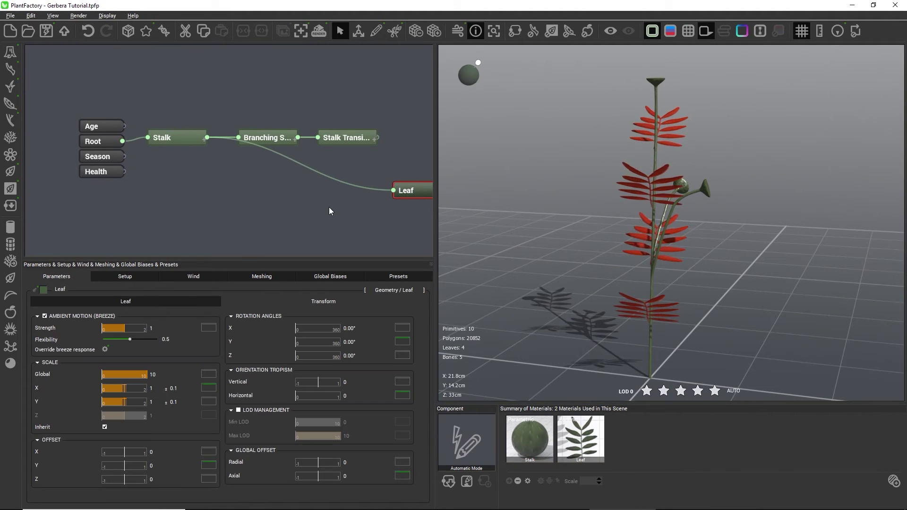
pyautogui.click(137, 301)
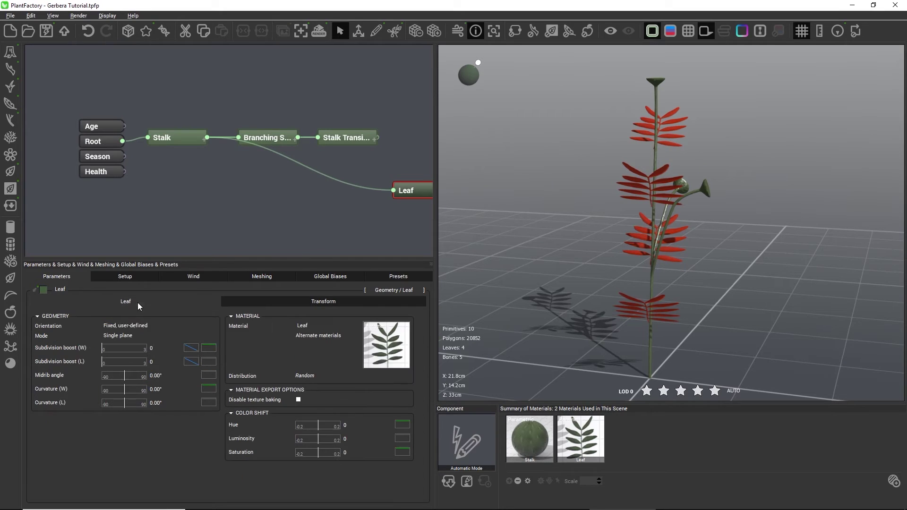
pyautogui.moveTo(368, 358)
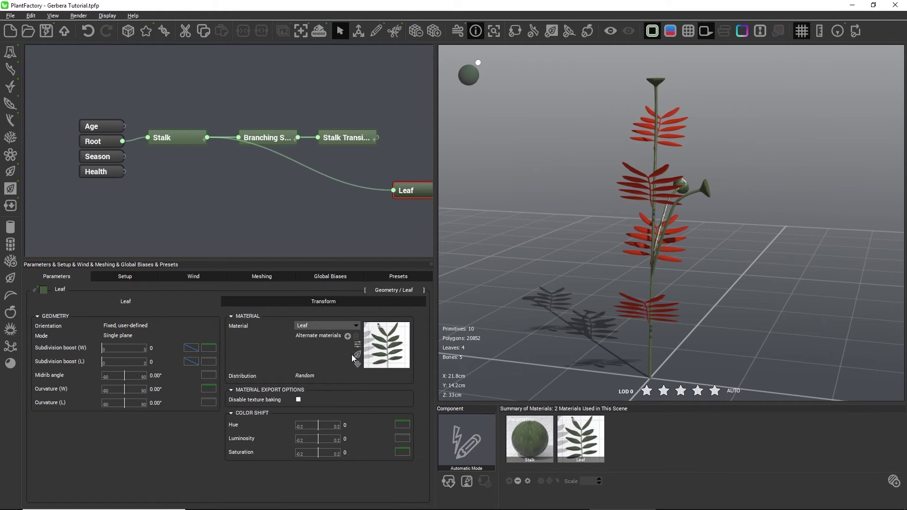
pyautogui.click(358, 354)
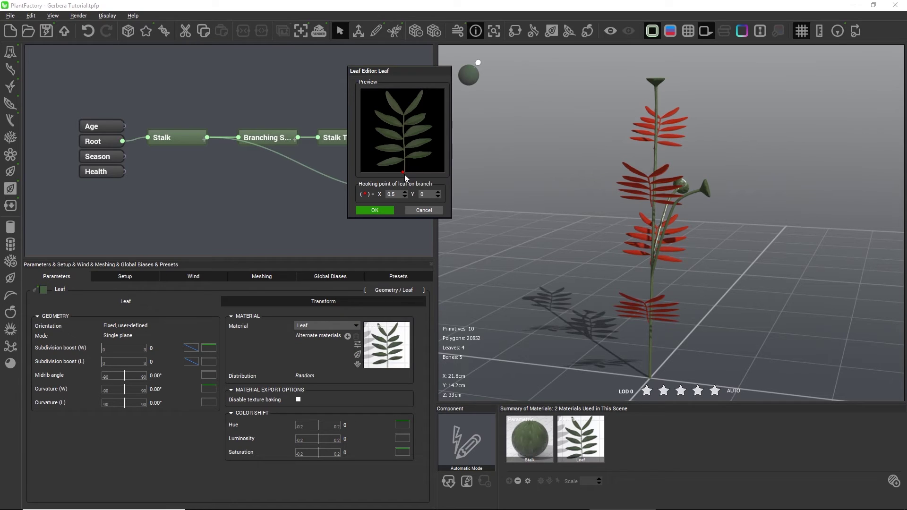
pyautogui.moveTo(401, 173); pyautogui.dragTo(402, 174)
pyautogui.moveTo(402, 172); pyautogui.dragTo(405, 175)
pyautogui.click(386, 209)
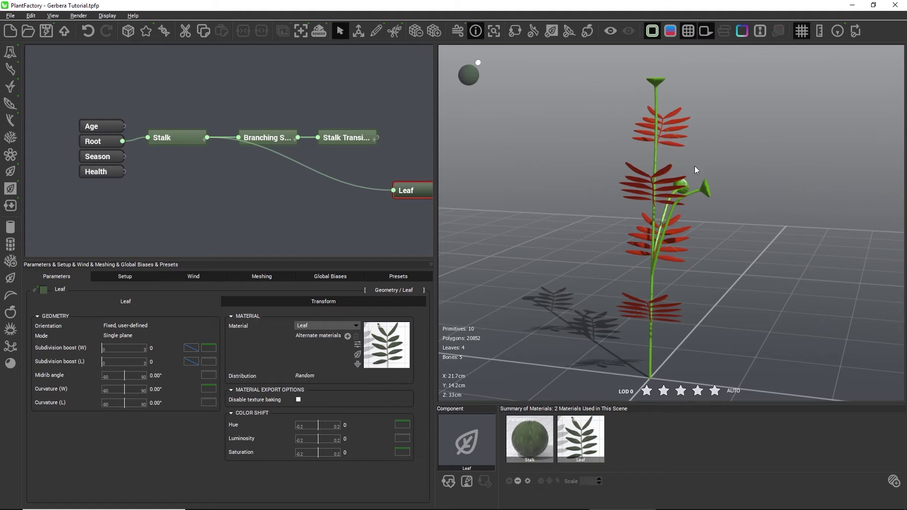
# Set the Leaf's subdivision boost to 3 for both width and length.
pyautogui.scroll(5, 688, 178)
pyautogui.moveTo(739, 125); pyautogui.dragTo(627, 321)
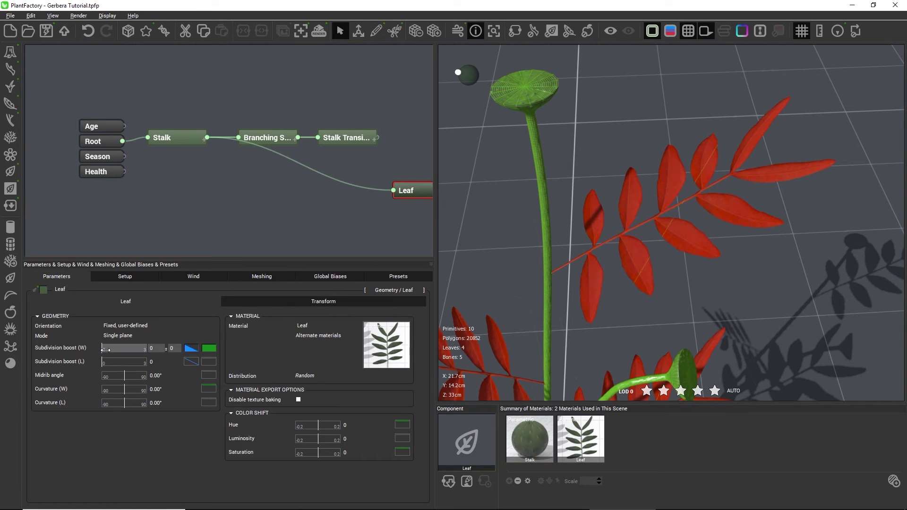
pyautogui.moveTo(104, 349); pyautogui.dragTo(147, 362)
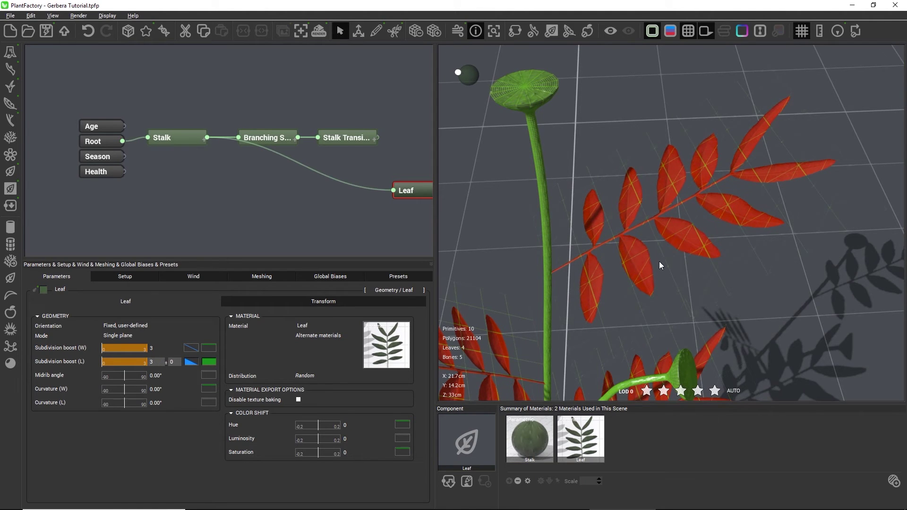
# Set the Leaf's width curvature to 13.13° with variation 3 and its length curvature to -11.25° with variation 5.
pyautogui.moveTo(659, 261)
pyautogui.mouseDown()
pyautogui.moveTo(697, 246)
pyautogui.moveTo(685, 255)
pyautogui.mouseUp()
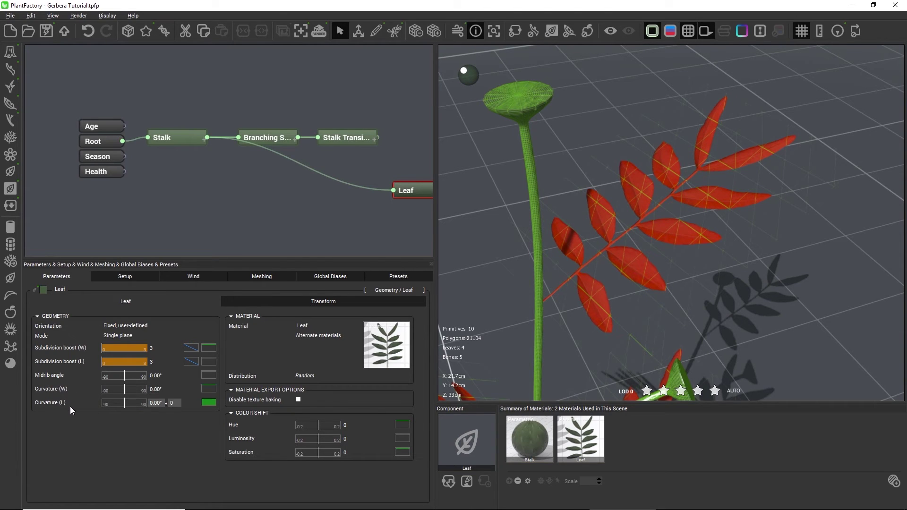
pyautogui.click(120, 388)
pyautogui.moveTo(120, 388); pyautogui.dragTo(123, 403)
pyautogui.click(172, 389)
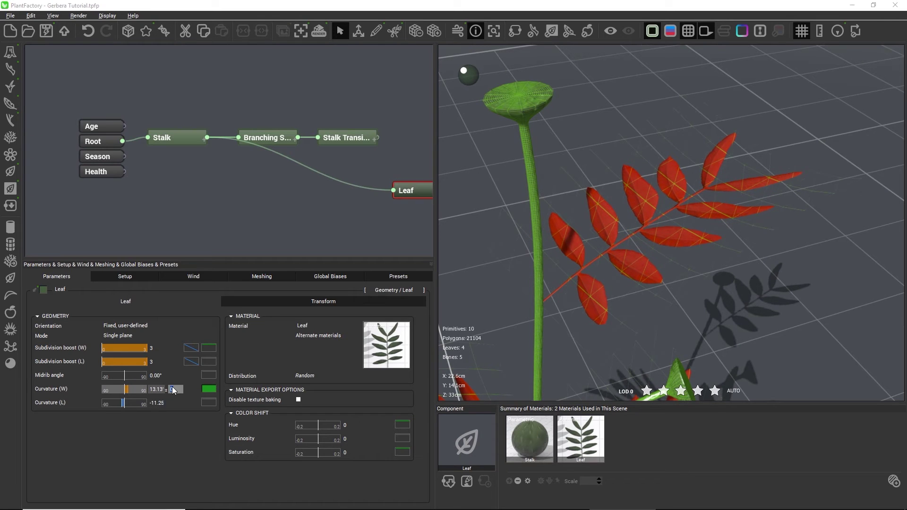
pyautogui.write('3')
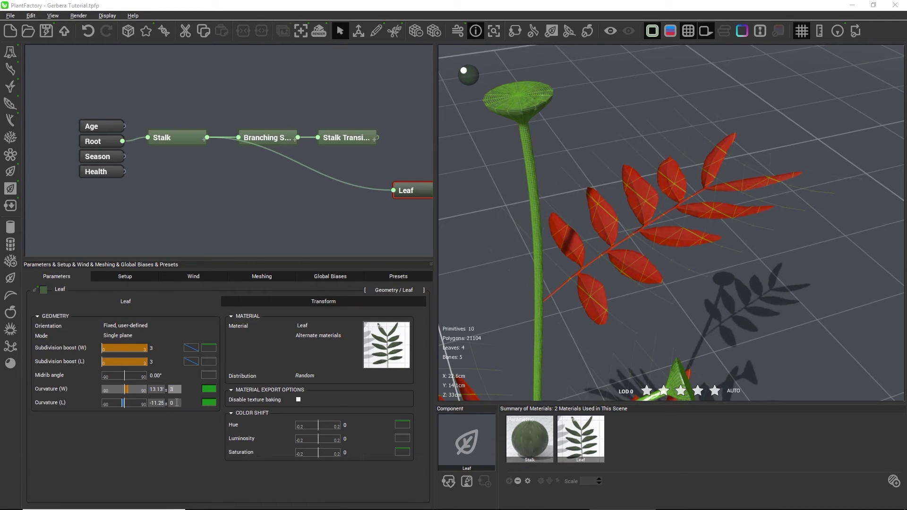
pyautogui.press('Tab')
pyautogui.write('5')
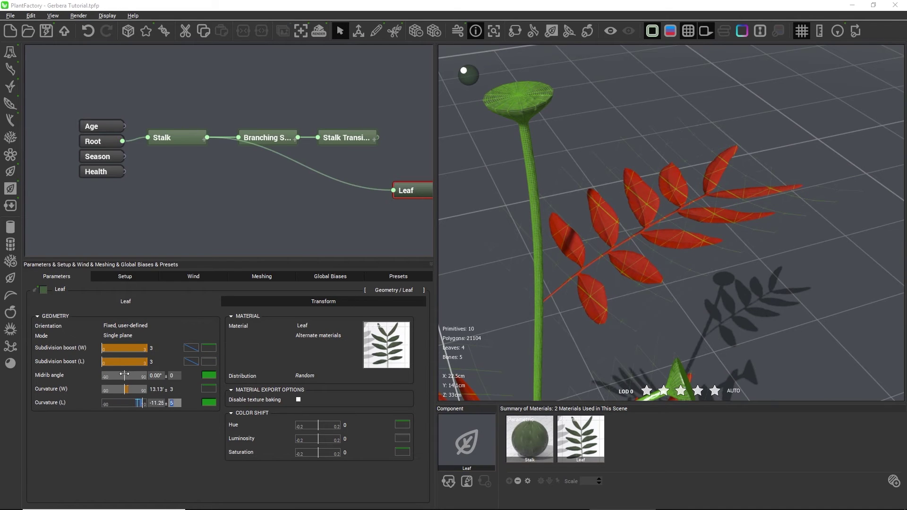
# Set the Leaf's midrib angle to 13.13°, turn off the wireframe display and frame the whole plant.
pyautogui.moveTo(124, 374); pyautogui.dragTo(127, 375)
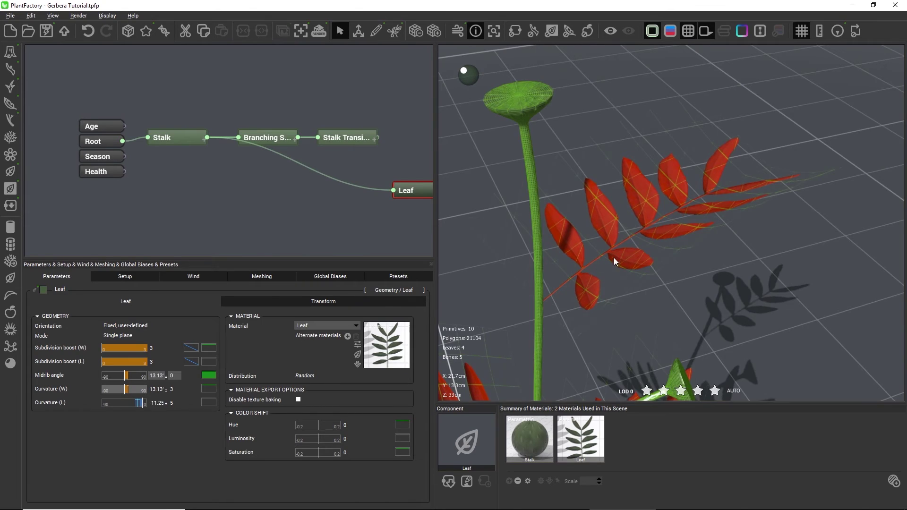
pyautogui.moveTo(614, 257)
pyautogui.mouseDown()
pyautogui.moveTo(701, 230)
pyautogui.moveTo(716, 235)
pyautogui.moveTo(719, 251)
pyautogui.moveTo(616, 255)
pyautogui.mouseUp()
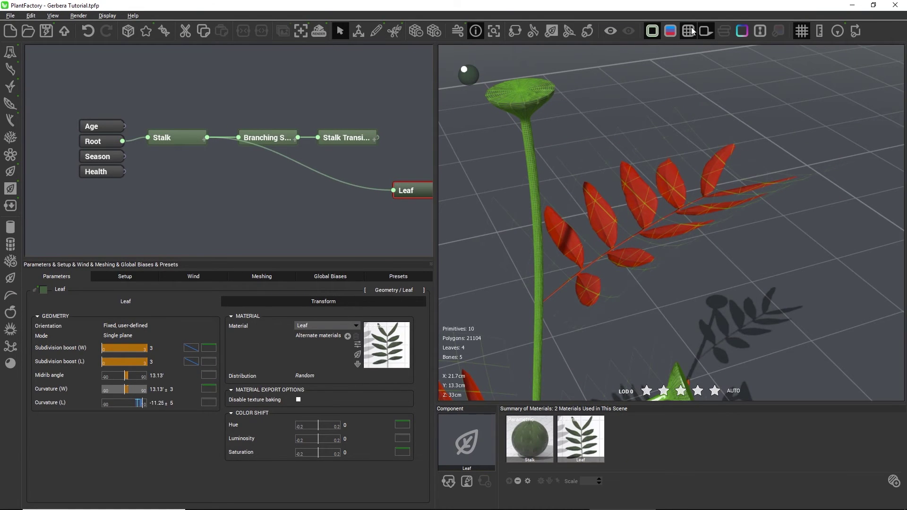
pyautogui.press('w')
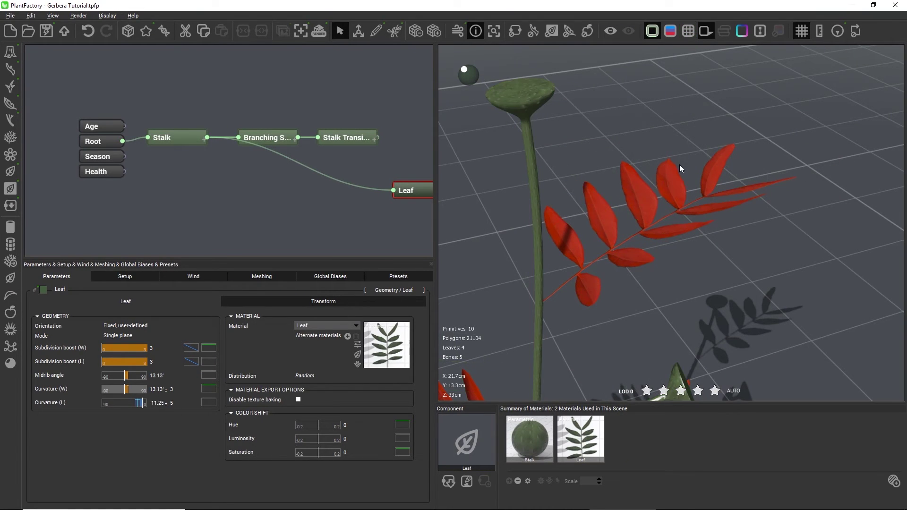
pyautogui.click(494, 31)
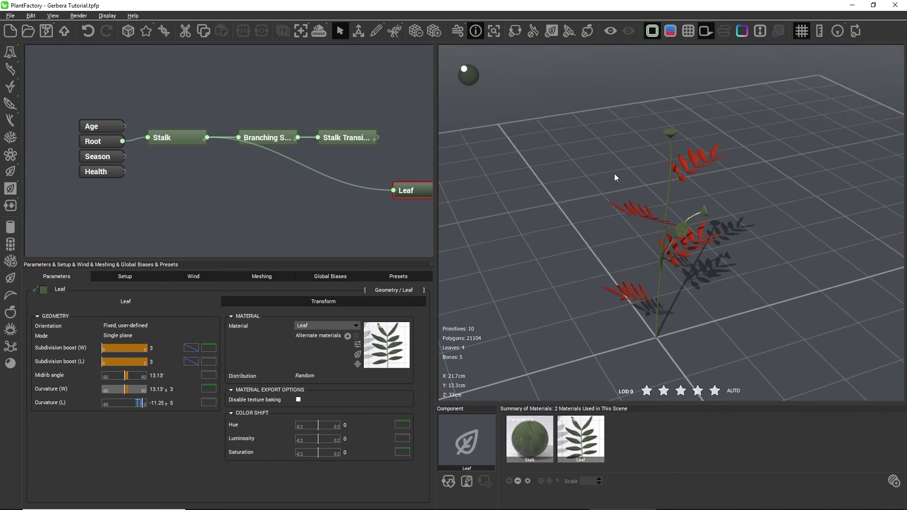
pyautogui.moveTo(623, 162); pyautogui.dragTo(608, 160)
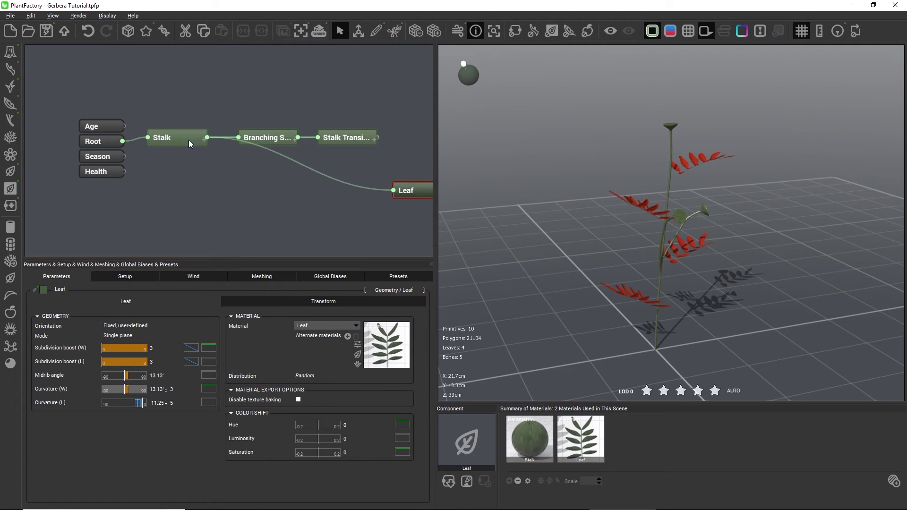
# Set the number of leaves distributed on the Stalk to 20.
pyautogui.click(404, 302)
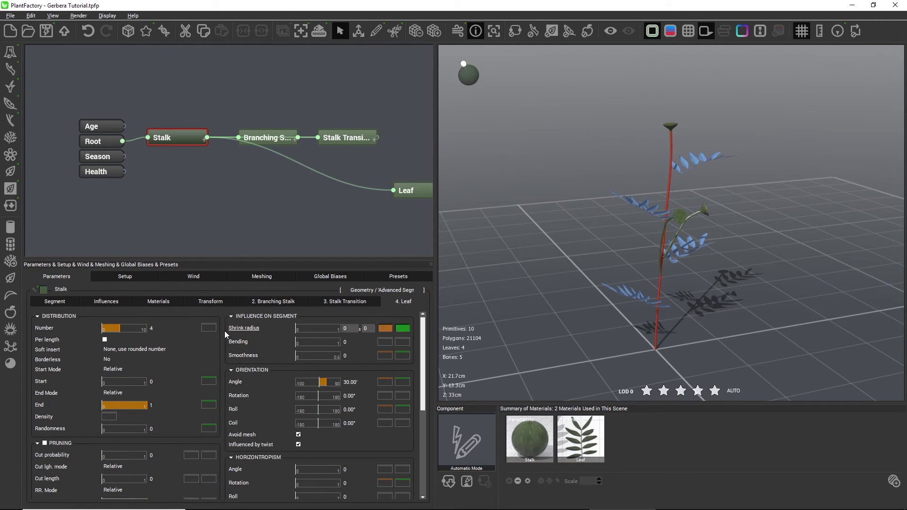
pyautogui.click(156, 330)
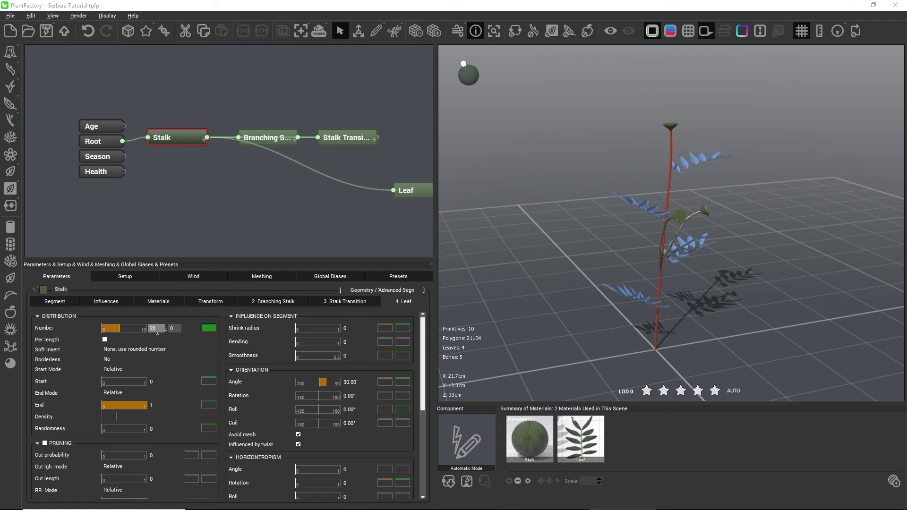
pyautogui.write('20')
pyautogui.press('Return')
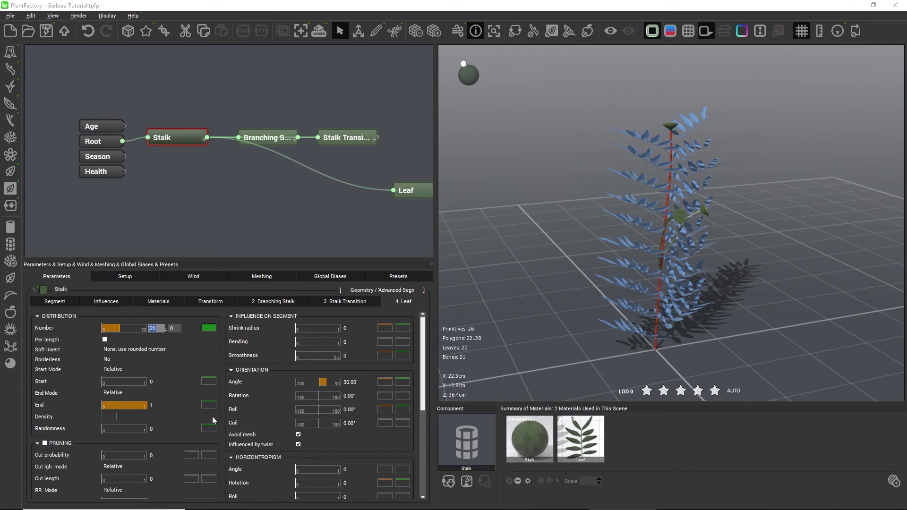
pyautogui.click(190, 455)
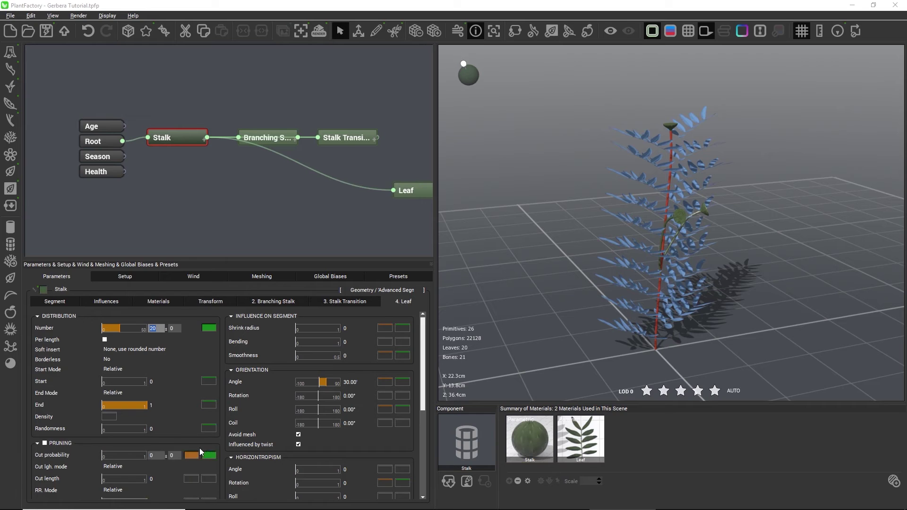
pyautogui.click(203, 428)
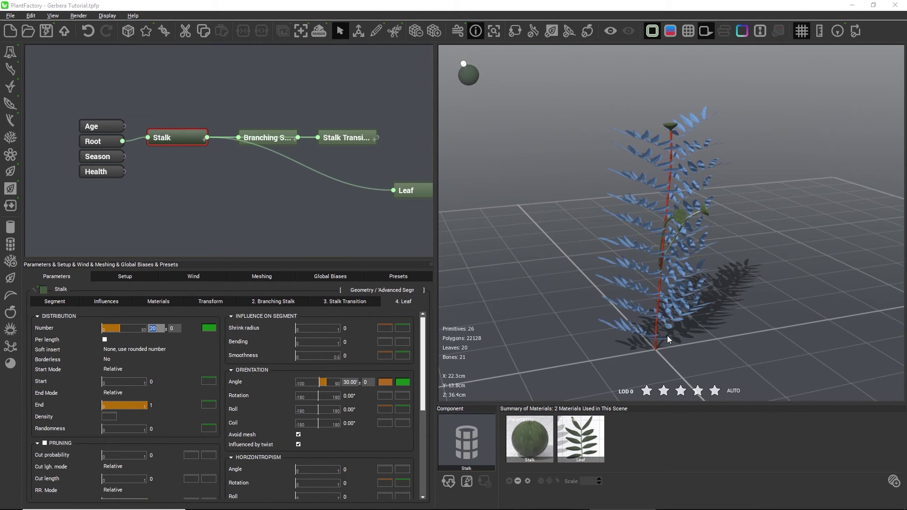
pyautogui.moveTo(406, 191); pyautogui.dragTo(363, 179)
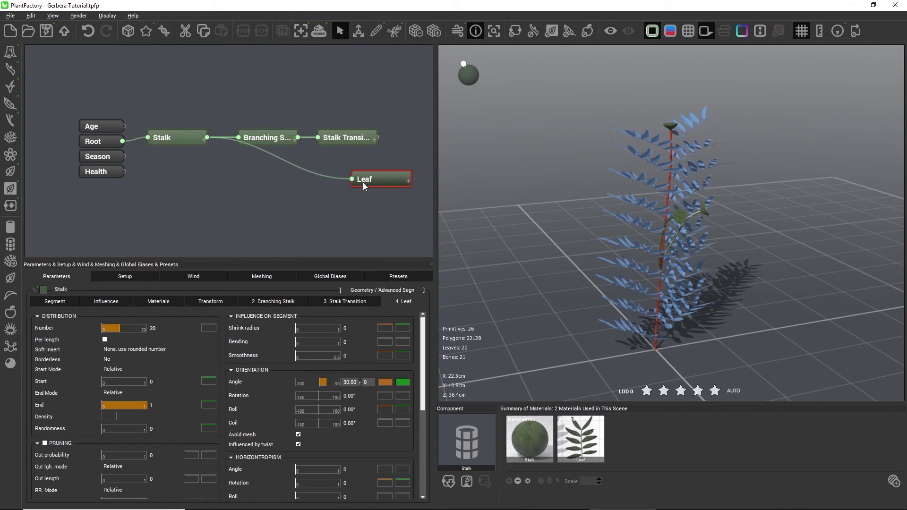
pyautogui.click(319, 301)
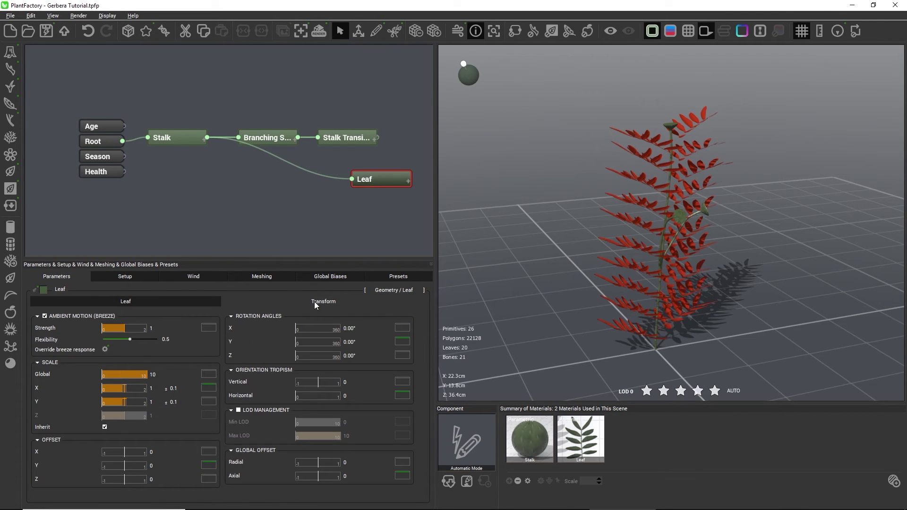
pyautogui.click(211, 376)
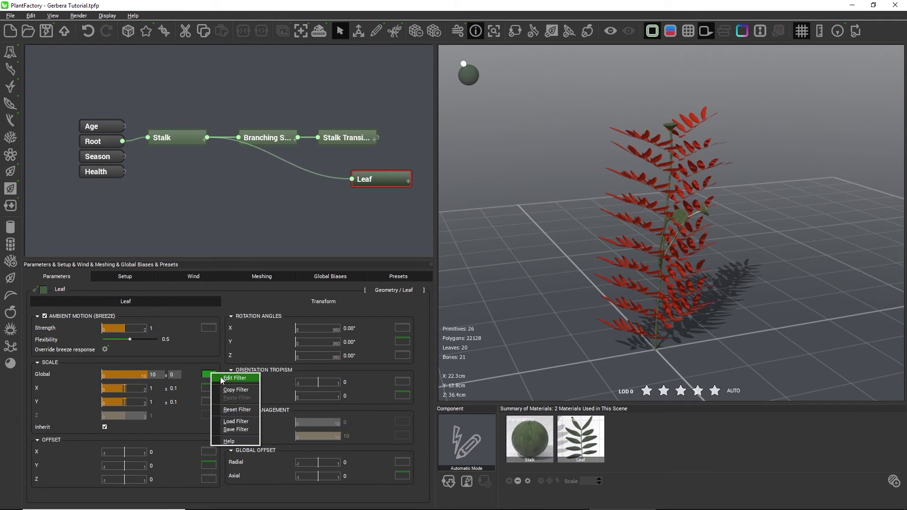
pyautogui.click(226, 380)
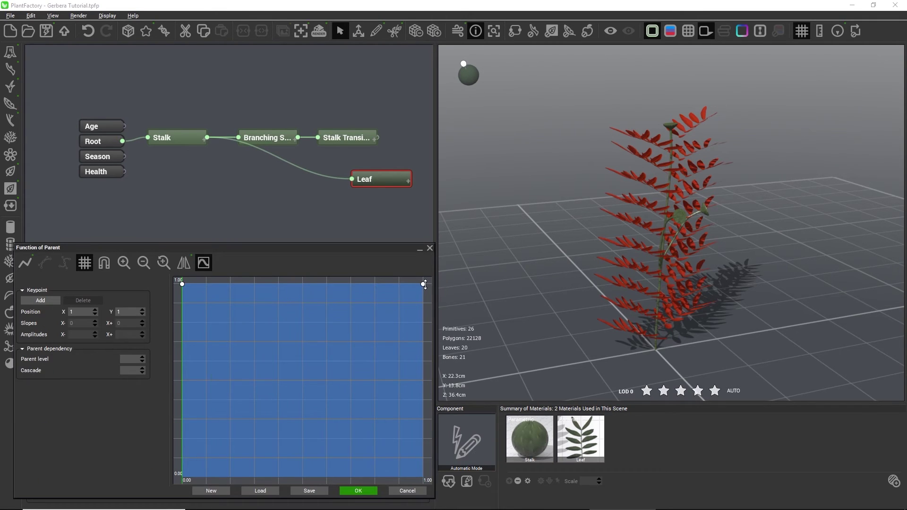
pyautogui.moveTo(424, 284); pyautogui.dragTo(423, 451)
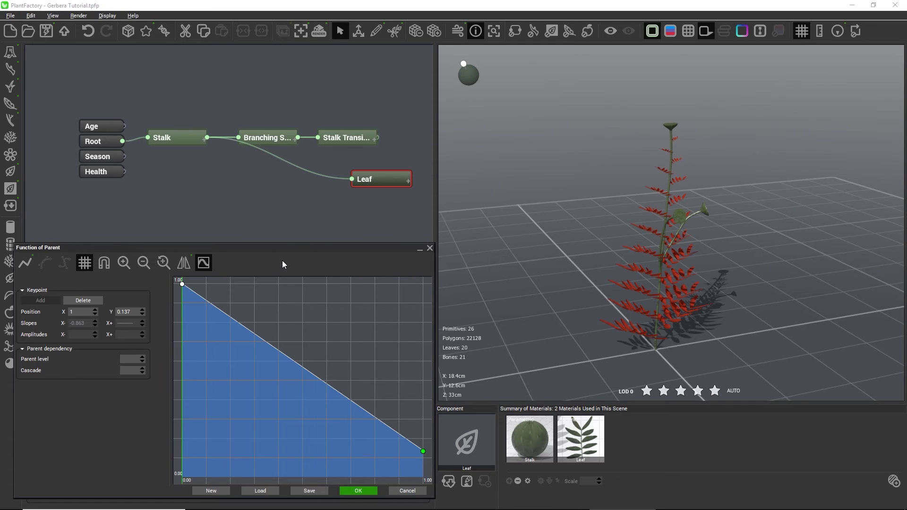
pyautogui.moveTo(283, 265); pyautogui.dragTo(311, 211)
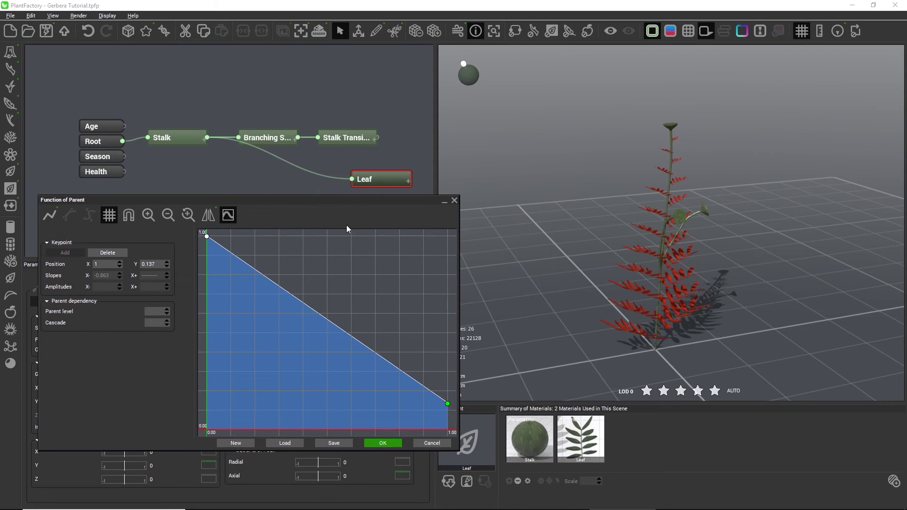
pyautogui.click(427, 444)
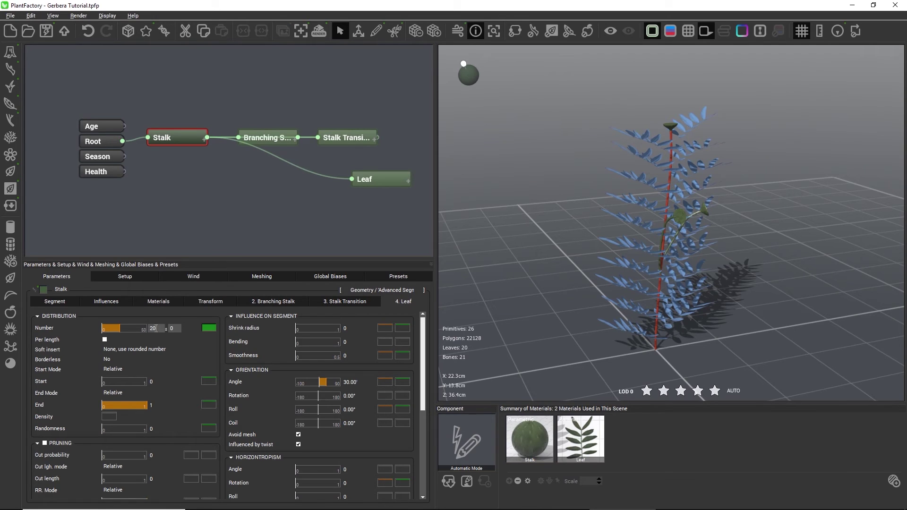
# Set the number of leaves on the Stalk to 2 with variation 1 and their distribution end to 0.33.
pyautogui.doubleClick(157, 328)
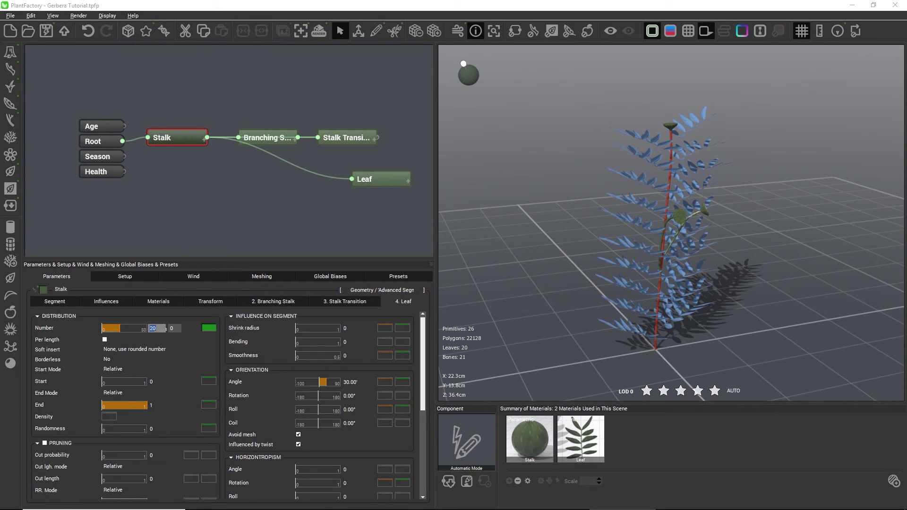
pyautogui.write('2')
pyautogui.press('Tab')
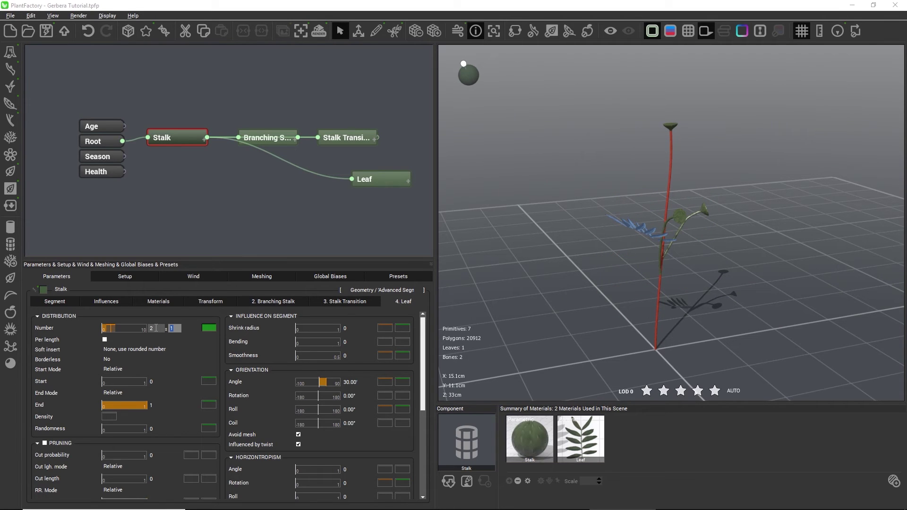
pyautogui.moveTo(144, 404)
pyautogui.moveTo(144, 405); pyautogui.dragTo(114, 408)
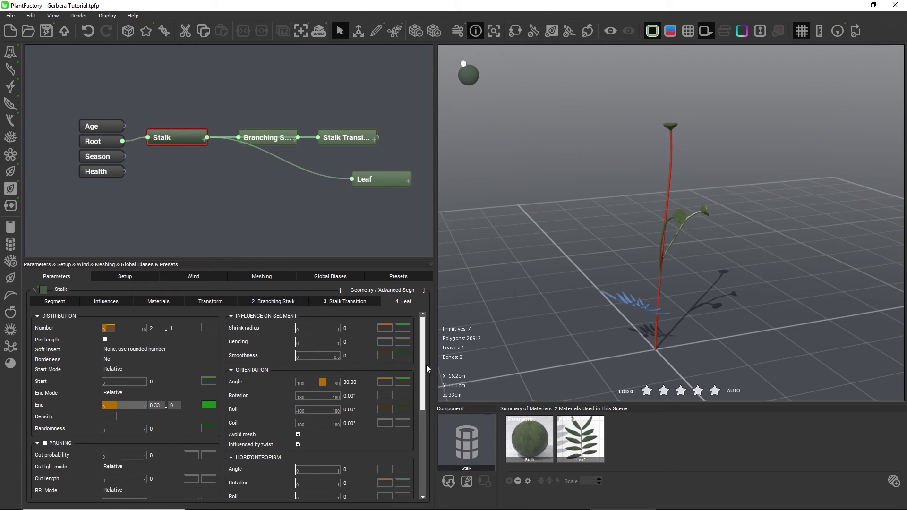
# Enable whorls for the Stalk's leaves and set the count per whorl to 2.5 with variation 0.5.
pyautogui.scroll(-1, 422, 363)
pyautogui.moveTo(422, 363); pyautogui.dragTo(421, 438)
pyautogui.click(242, 369)
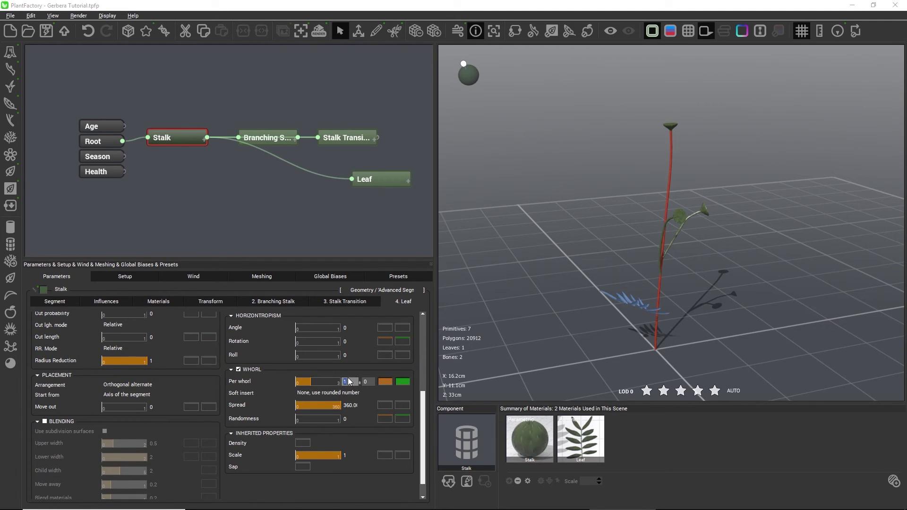
pyautogui.write('2.5')
pyautogui.press('Tab')
pyautogui.write('5')
pyautogui.press('Return')
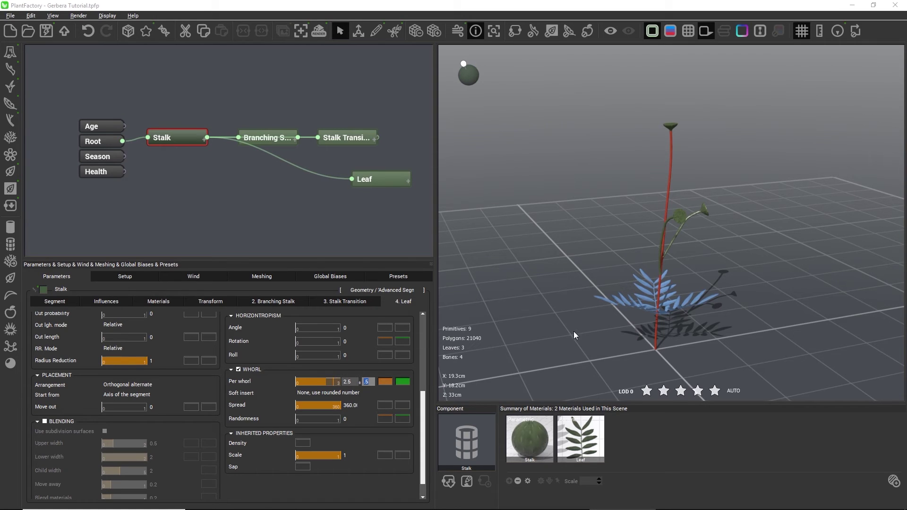
# Set the coil of the Stalk's leaves to about 198.7° and generate two new plant variations.
pyautogui.moveTo(422, 403); pyautogui.dragTo(426, 322)
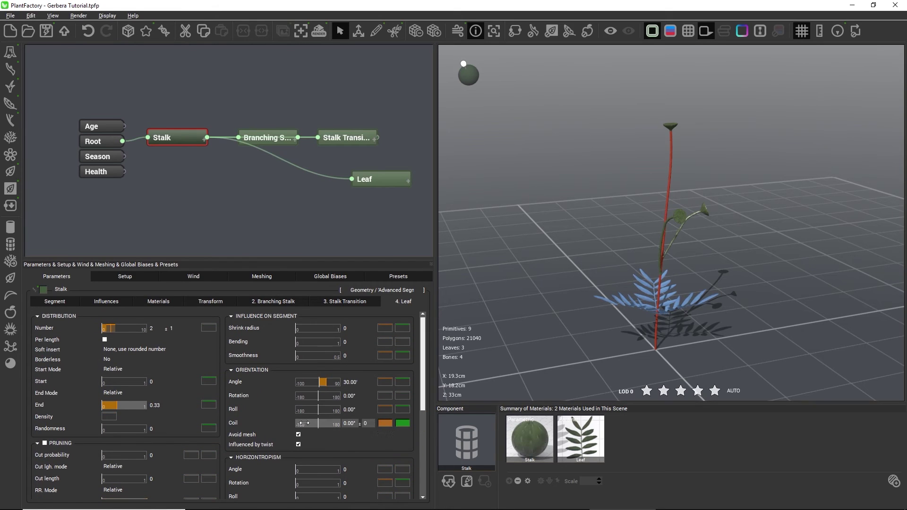
pyautogui.moveTo(320, 424); pyautogui.dragTo(341, 424)
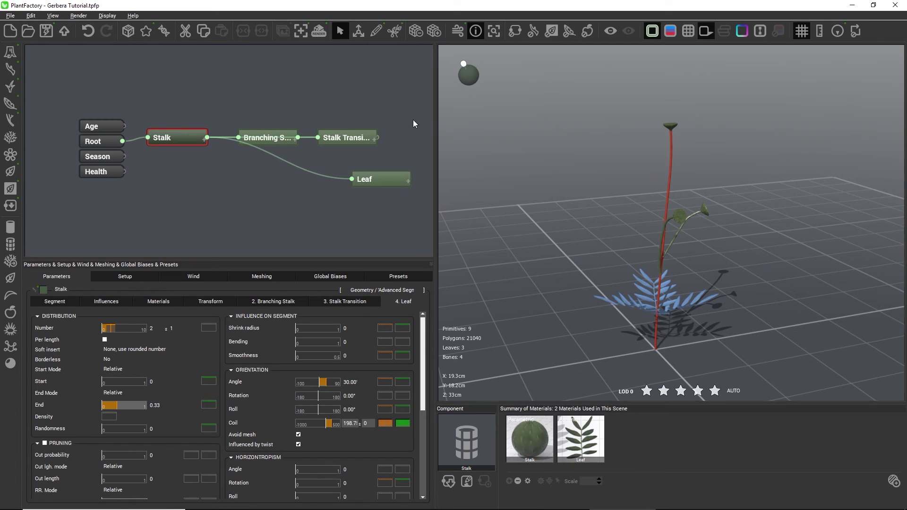
pyautogui.click(127, 31)
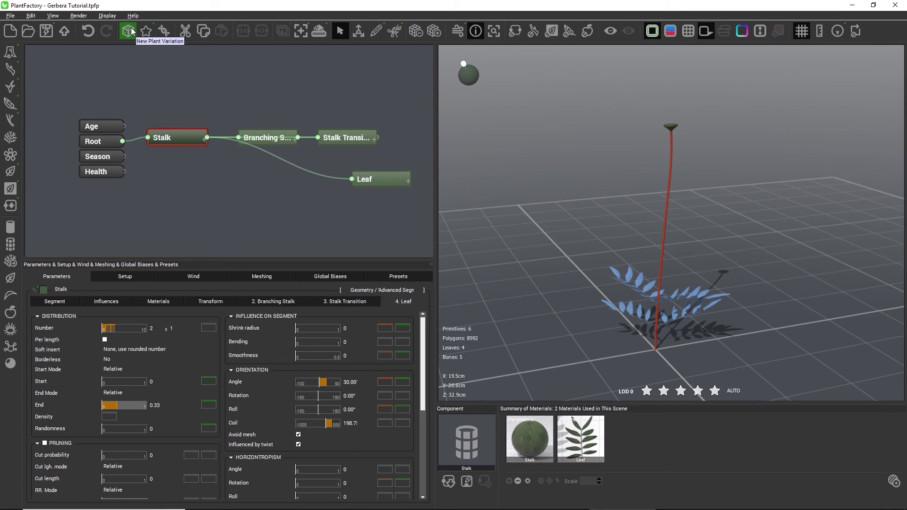
pyautogui.click(127, 31)
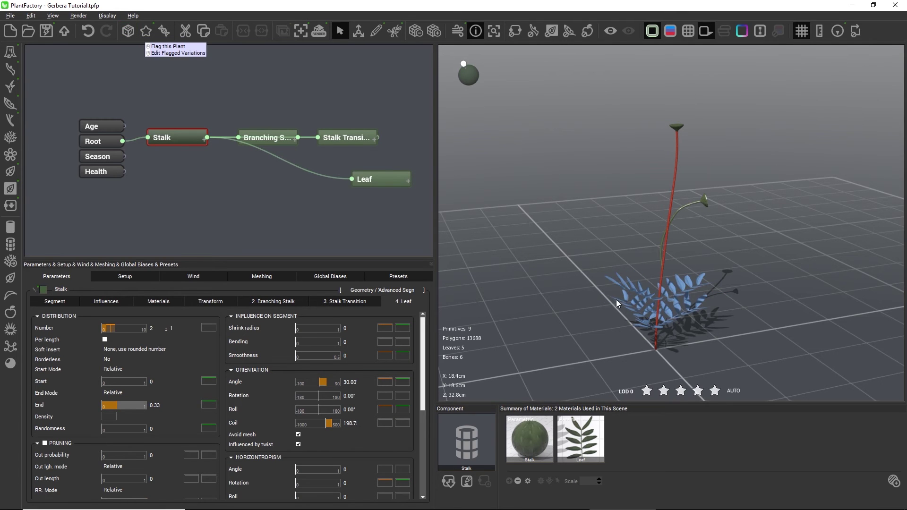
pyautogui.moveTo(616, 300); pyautogui.dragTo(593, 309)
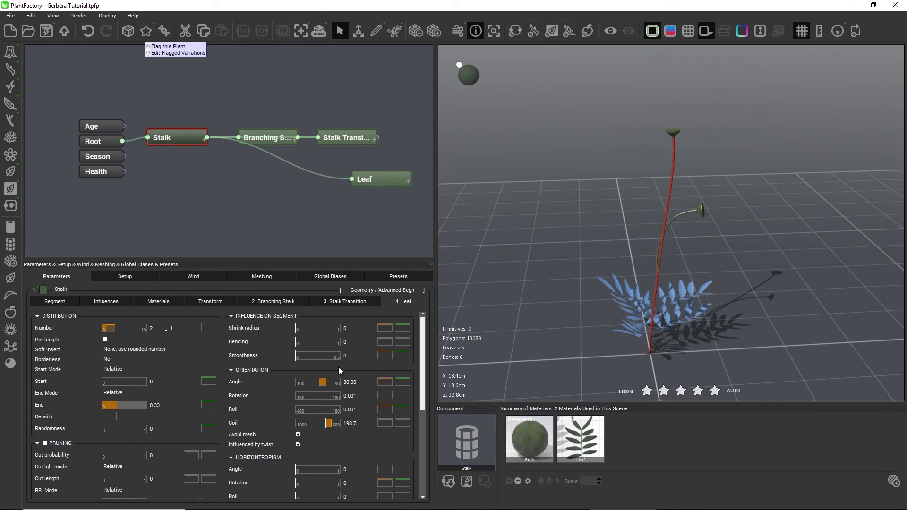
# Set the coil of the Stalk's leaves to 0° with variation 90.
pyautogui.moveTo(334, 426); pyautogui.dragTo(352, 422)
pyautogui.click(363, 423)
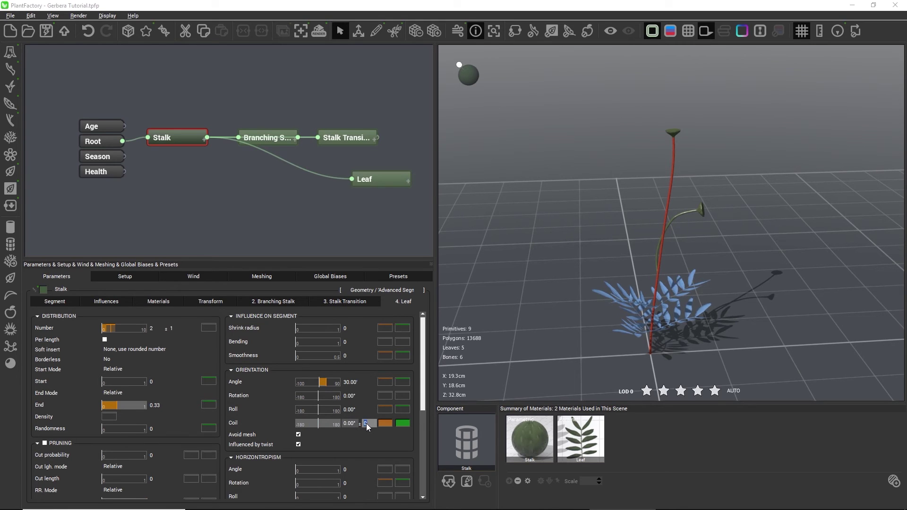
pyautogui.click(367, 423)
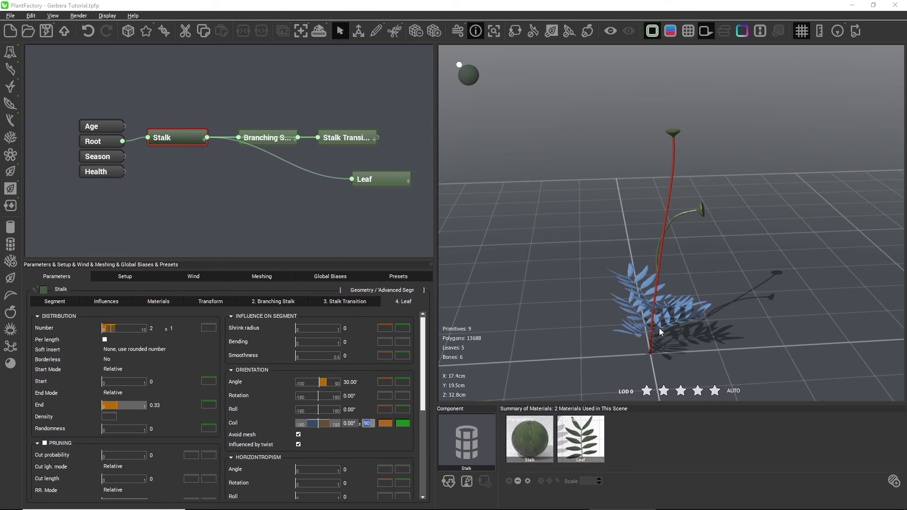
# Set the orientation angle of the Stalk's leaves to about 45.83° with variation 10.
pyautogui.moveTo(582, 322); pyautogui.dragTo(588, 315)
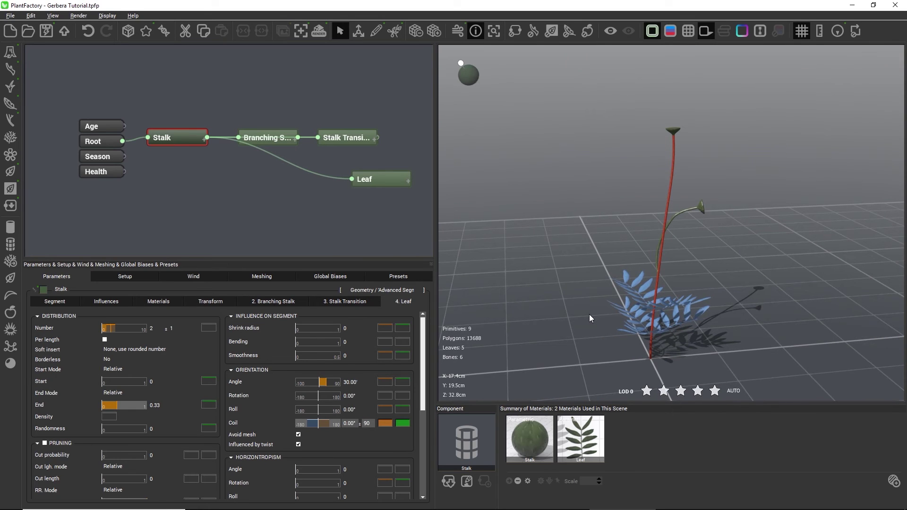
pyautogui.moveTo(323, 381); pyautogui.dragTo(335, 382)
pyautogui.click(370, 384)
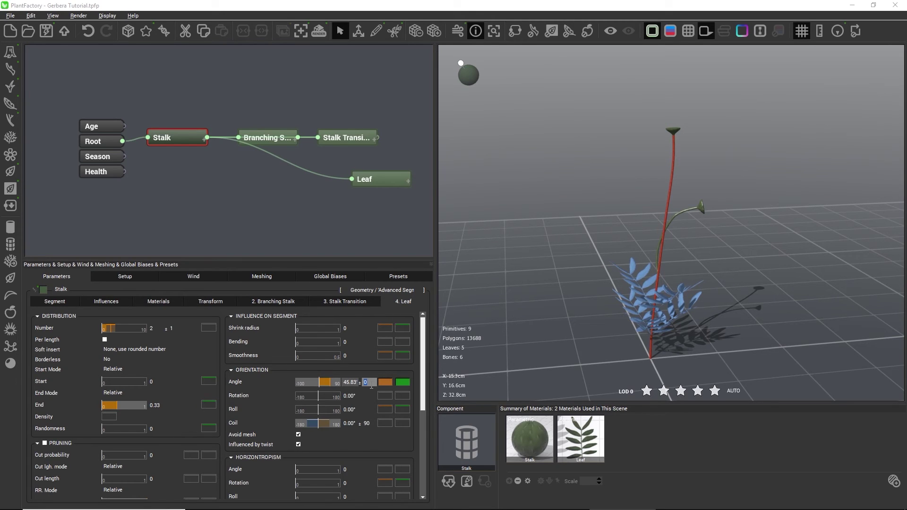
pyautogui.write('10')
pyautogui.press('Return')
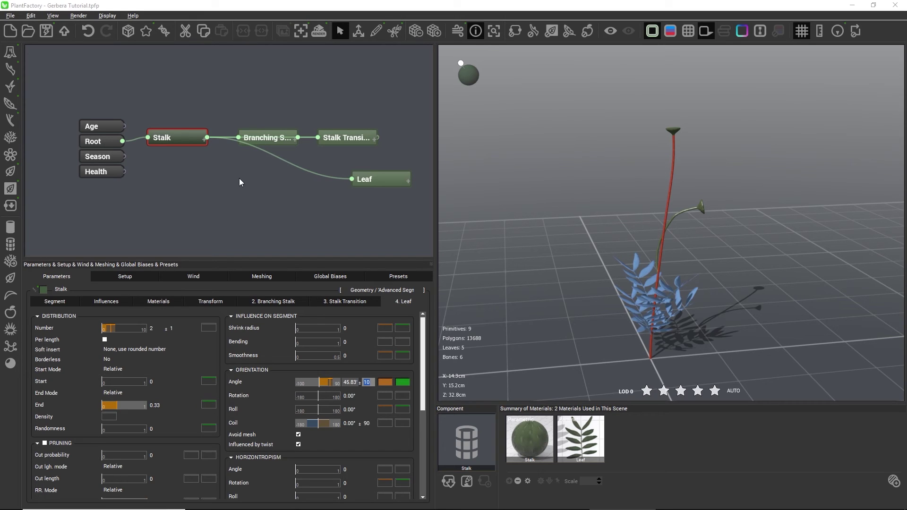
# Expand the Stalk node's outputs, try linking the Leaf to its Stalk Transition output, and remove that link.
pyautogui.click(206, 141)
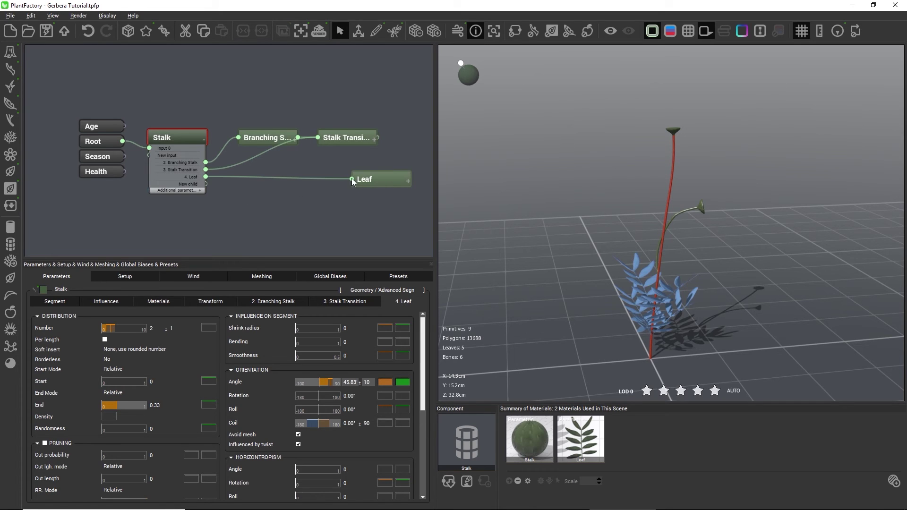
pyautogui.moveTo(353, 179); pyautogui.dragTo(194, 170)
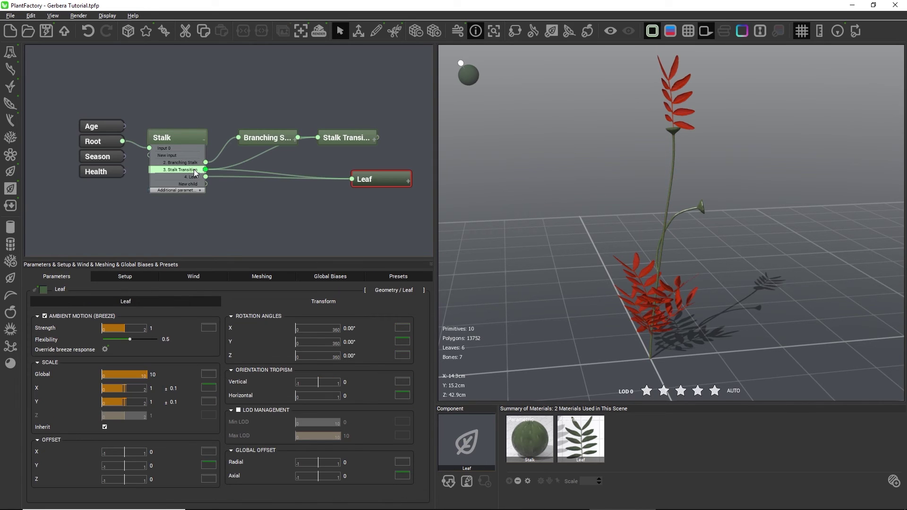
pyautogui.click(234, 169)
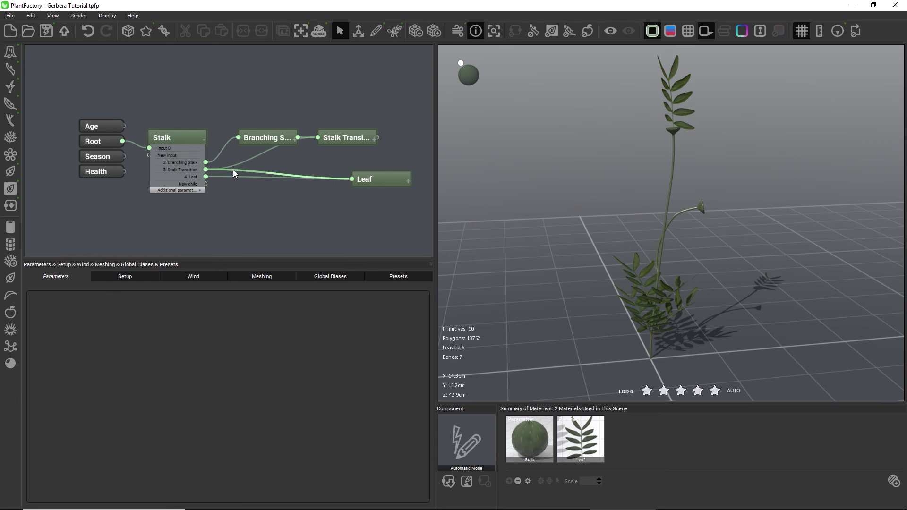
# Link the Leaf to the Stalk's Branching Stalk output as well and review that child's settings on the Stalk.
pyautogui.moveTo(350, 180); pyautogui.dragTo(197, 163)
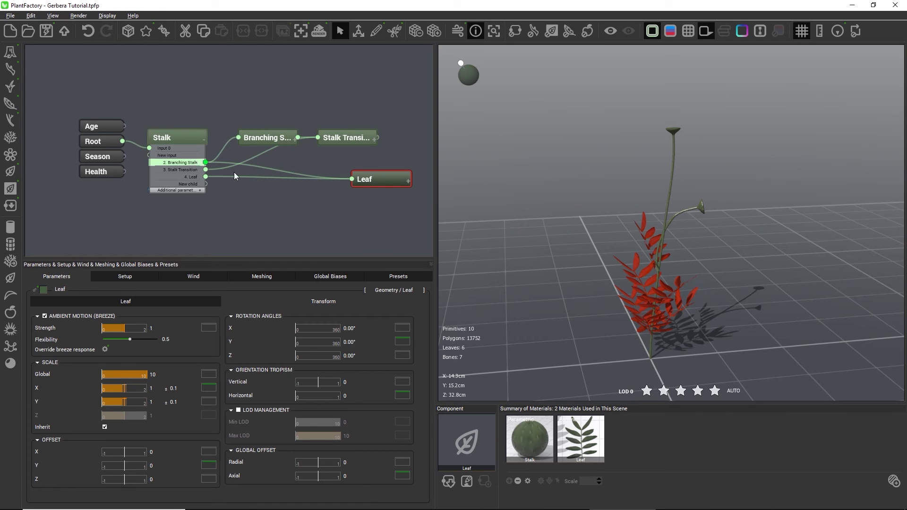
pyautogui.moveTo(694, 239); pyautogui.dragTo(564, 231)
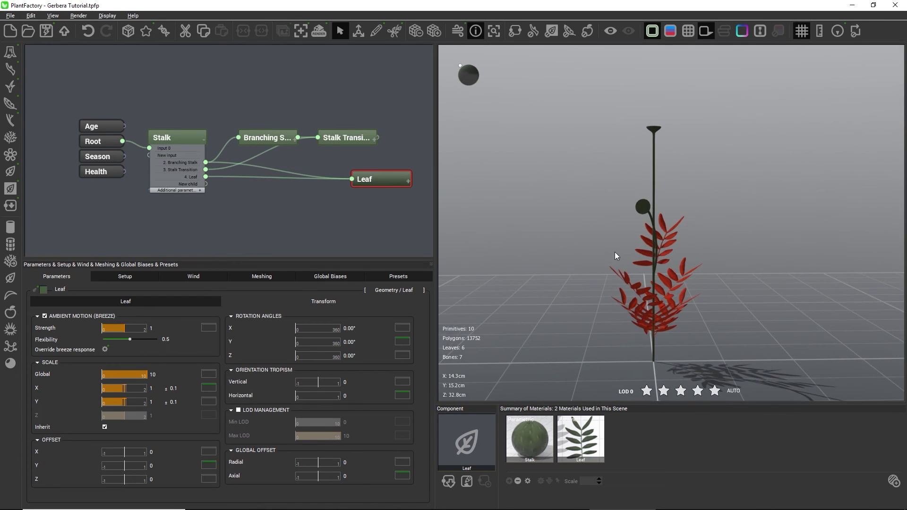
pyautogui.moveTo(614, 252); pyautogui.dragTo(715, 258)
pyautogui.scroll(5, 645, 260)
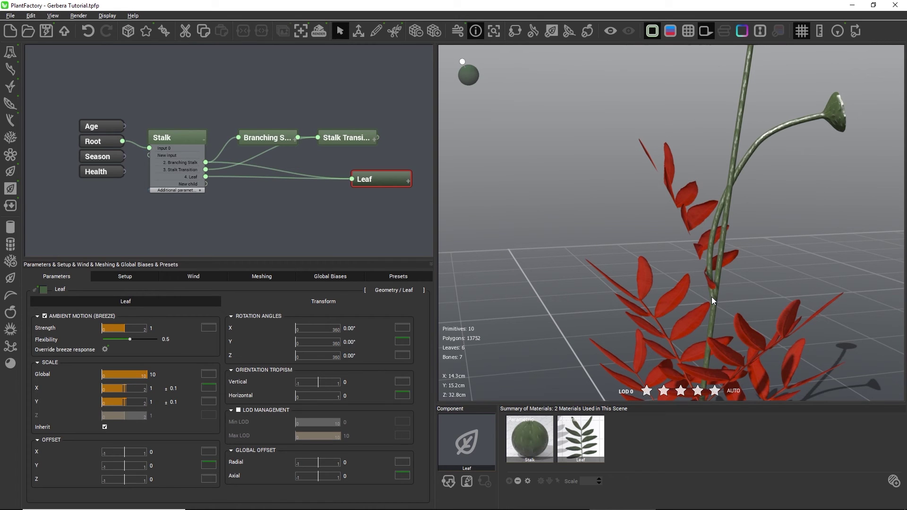
pyautogui.scroll(-6, 711, 297)
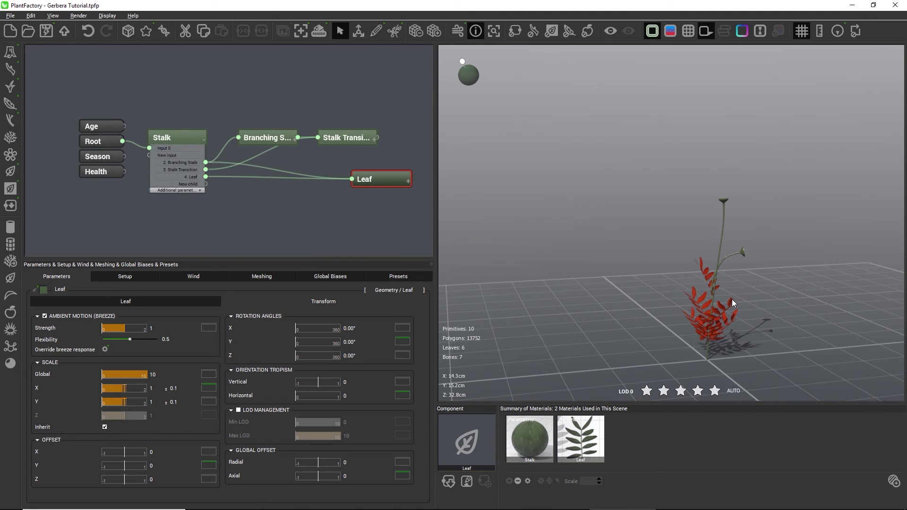
pyautogui.click(166, 132)
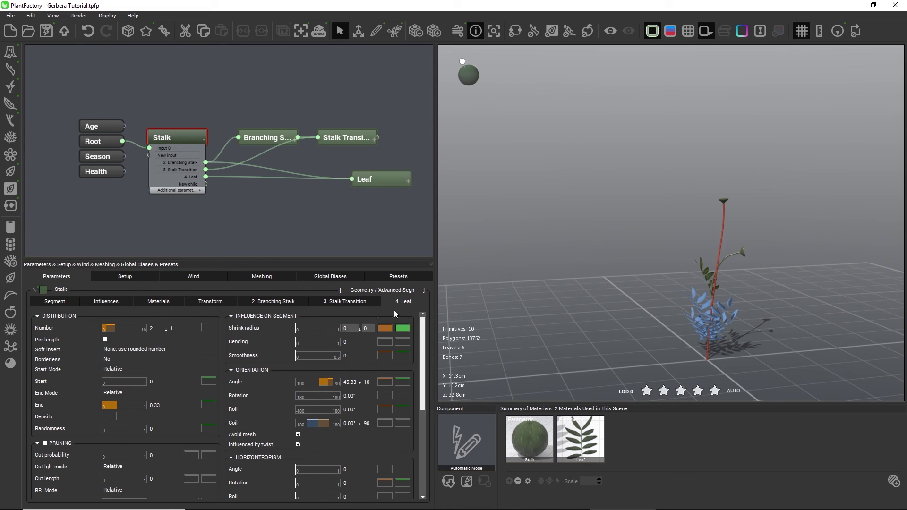
pyautogui.click(276, 301)
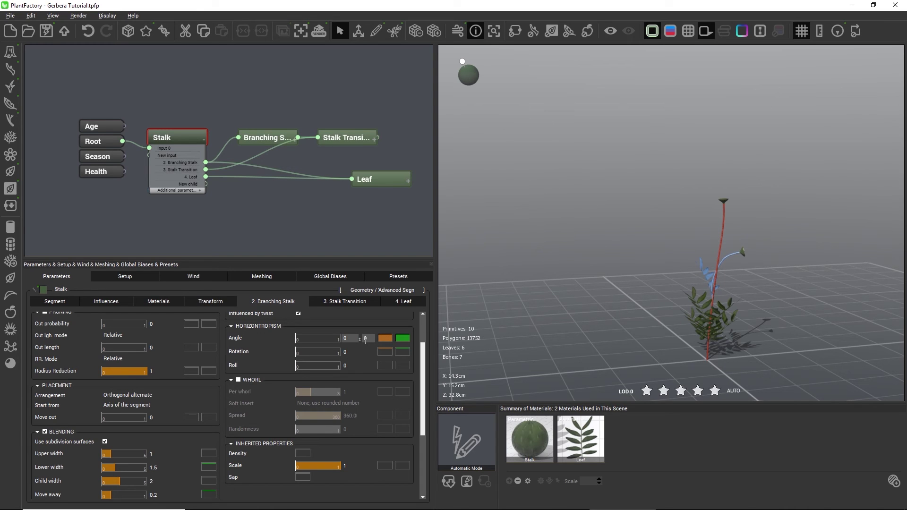
# Add a Parent Parameters node to the graph with the Leaf selected.
pyautogui.click(375, 180)
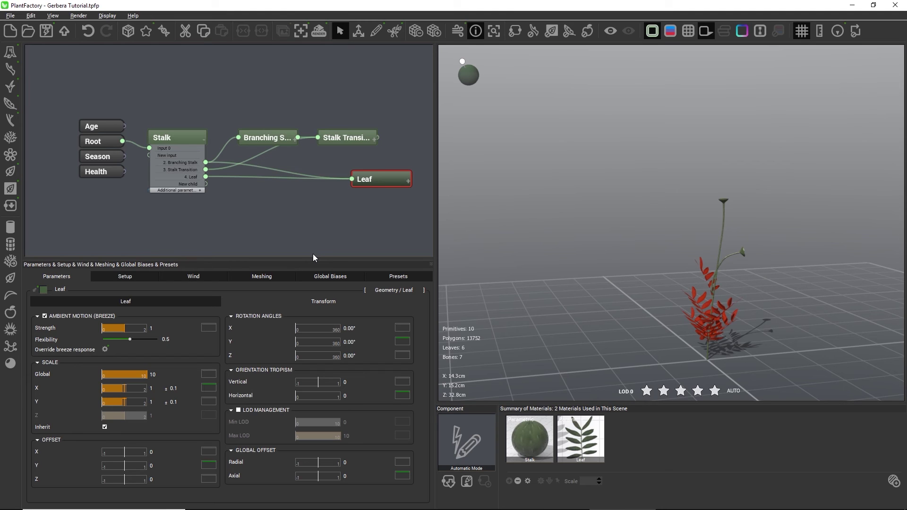
pyautogui.rightClick(262, 203)
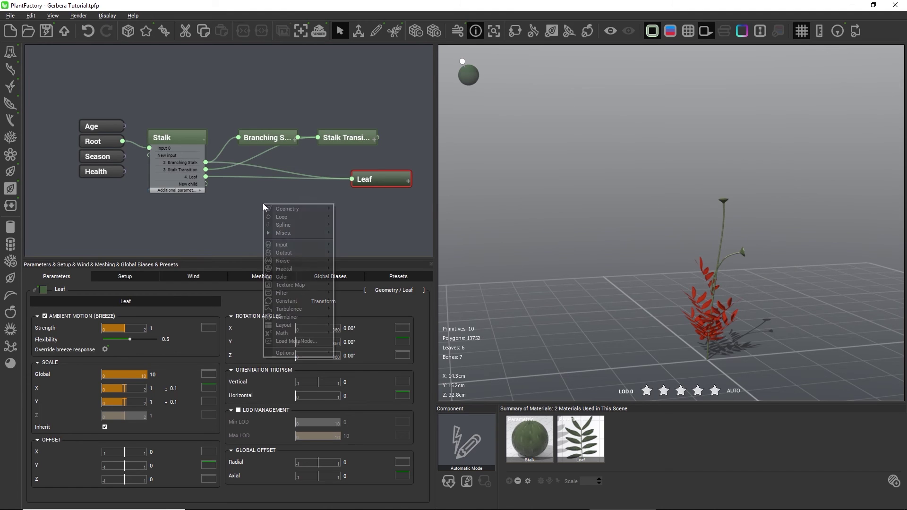
pyautogui.moveTo(291, 232)
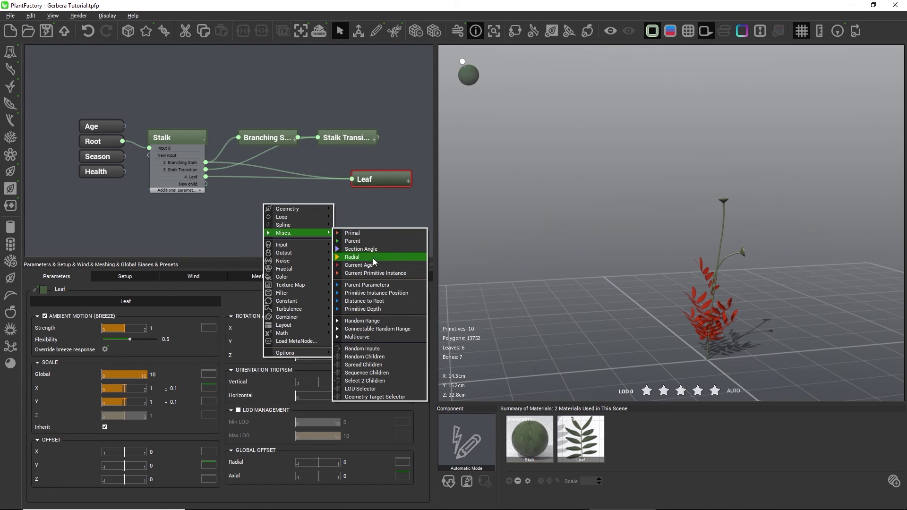
pyautogui.click(372, 285)
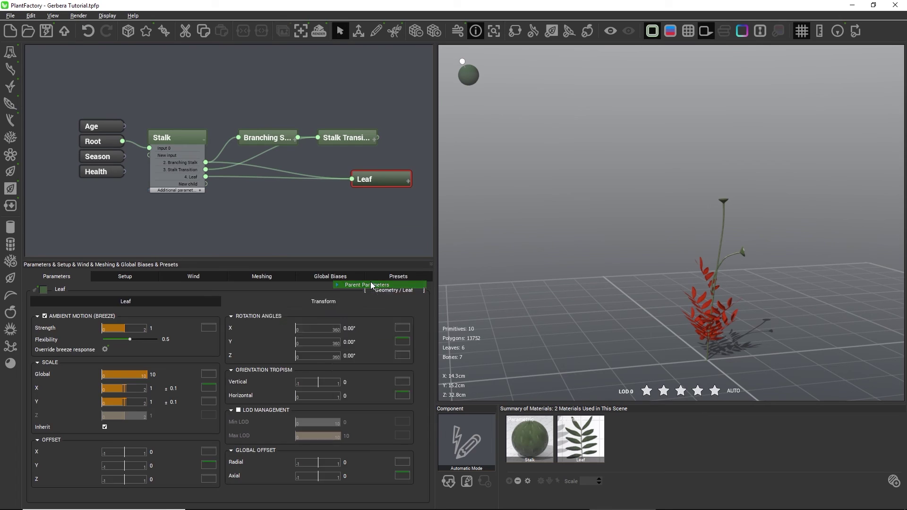
# Place the Parent Parameters node below the Stalk and set it to the Stalk's Position on Primitive Instance.
pyautogui.click(197, 218)
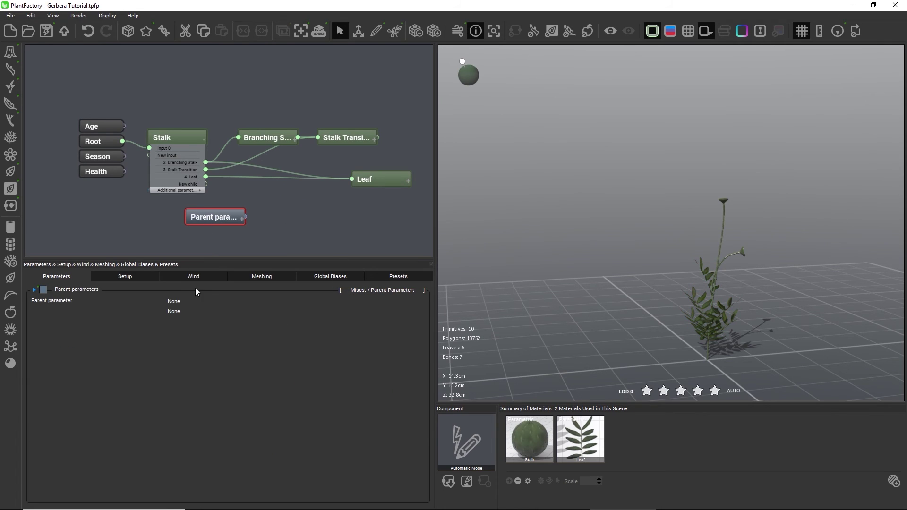
pyautogui.click(215, 302)
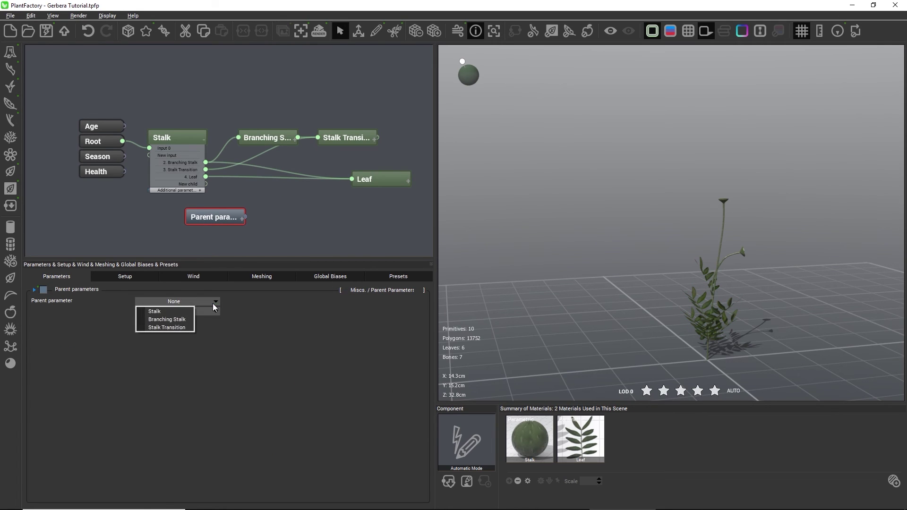
pyautogui.click(181, 311)
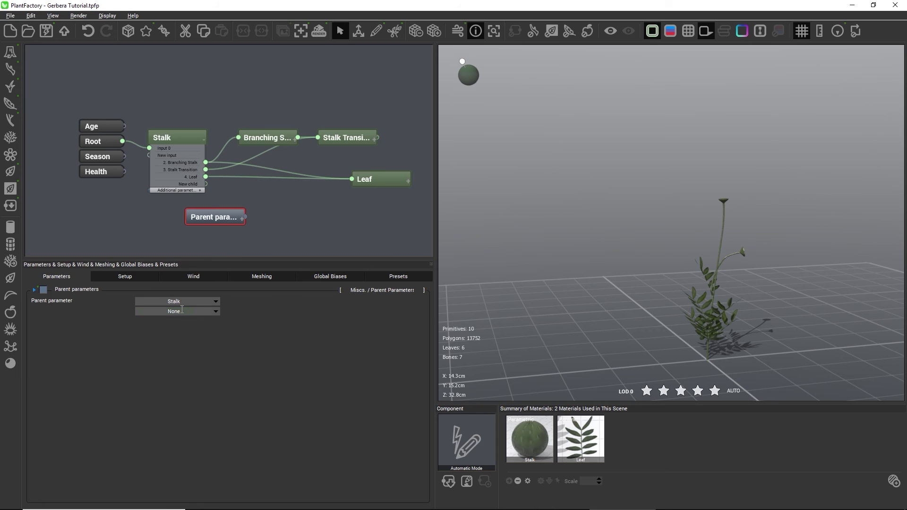
pyautogui.click(214, 312)
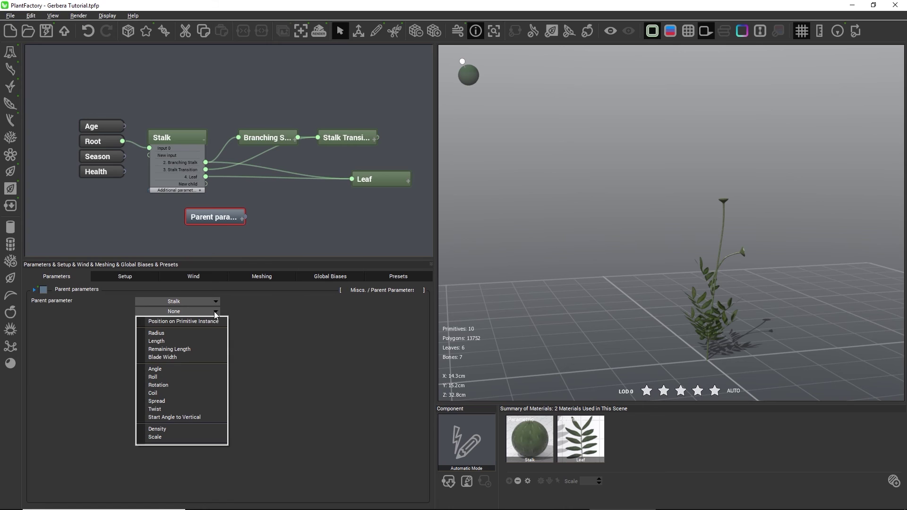
pyautogui.click(183, 318)
pyautogui.moveTo(245, 217); pyautogui.dragTo(214, 216)
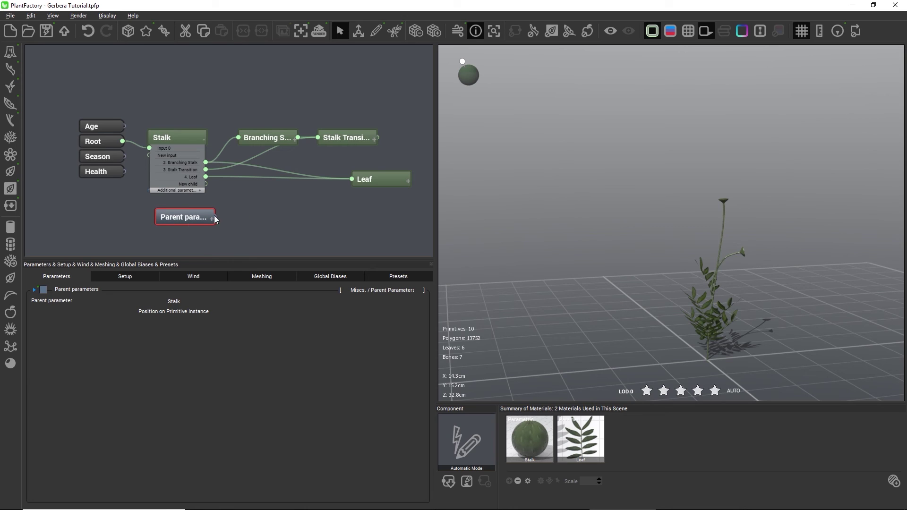
# Add a Filter node beside the Parent Parameters node and link the Parent Parameters output to it.
pyautogui.rightClick(242, 215)
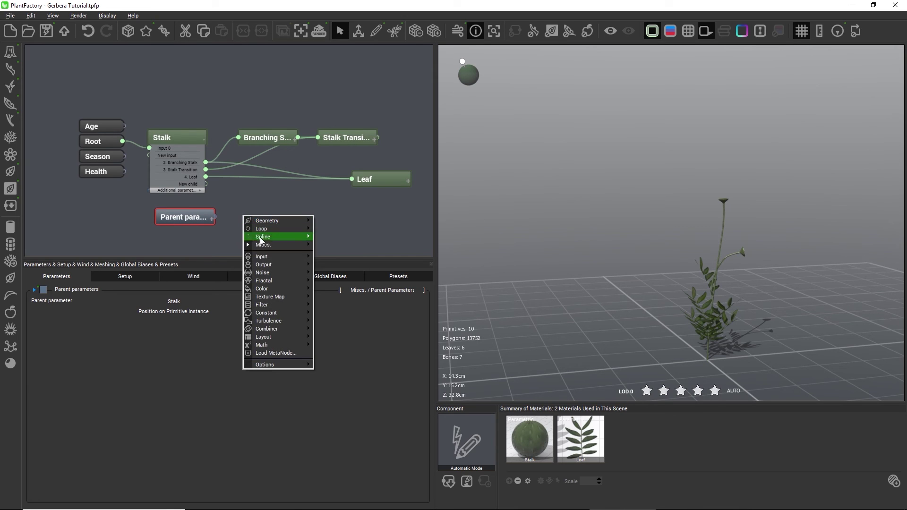
pyautogui.moveTo(272, 307)
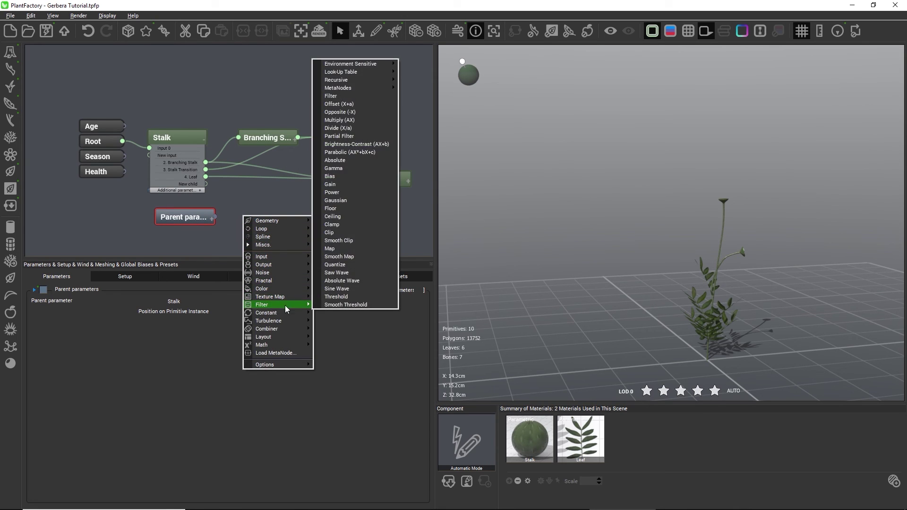
pyautogui.click(335, 96)
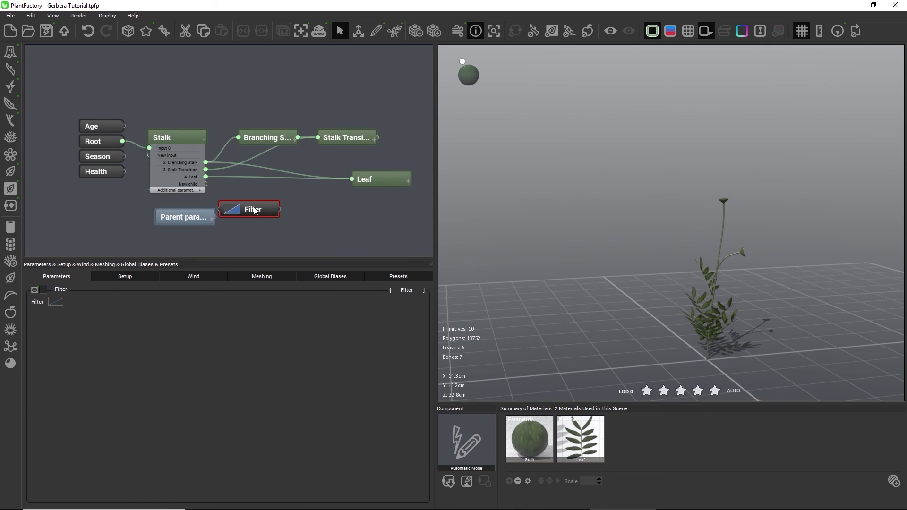
pyautogui.moveTo(253, 210); pyautogui.dragTo(202, 216)
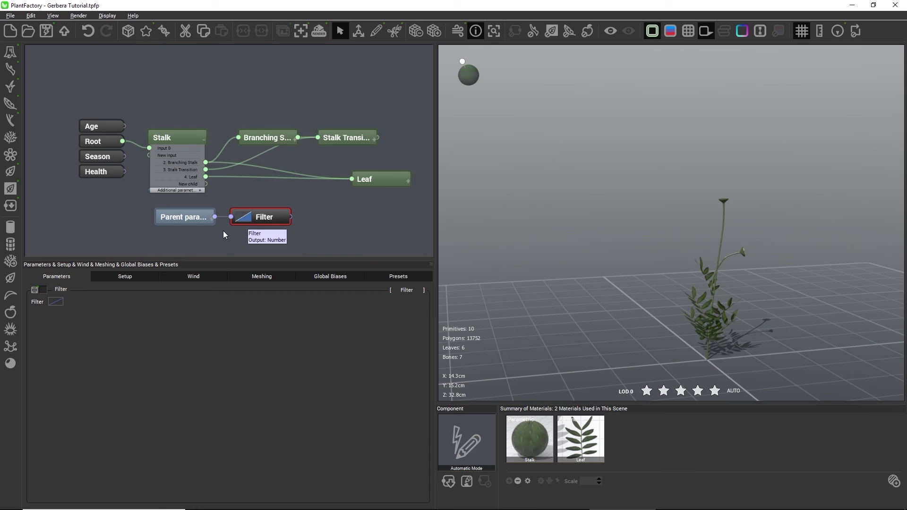
# Open the Filter's curve and set both its X and Y bounds to a minimum of 0 and a maximum of 1.
pyautogui.click(64, 302)
pyautogui.click(67, 308)
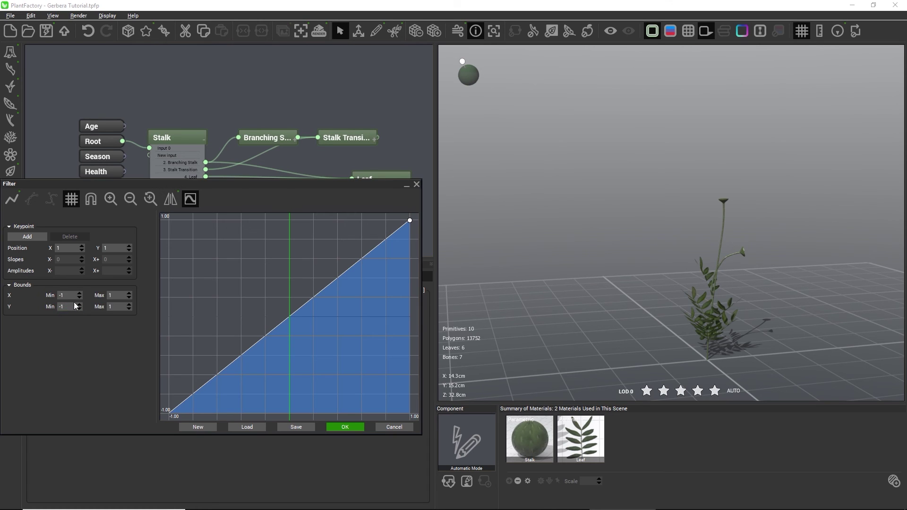
pyautogui.moveTo(168, 184); pyautogui.dragTo(263, 169)
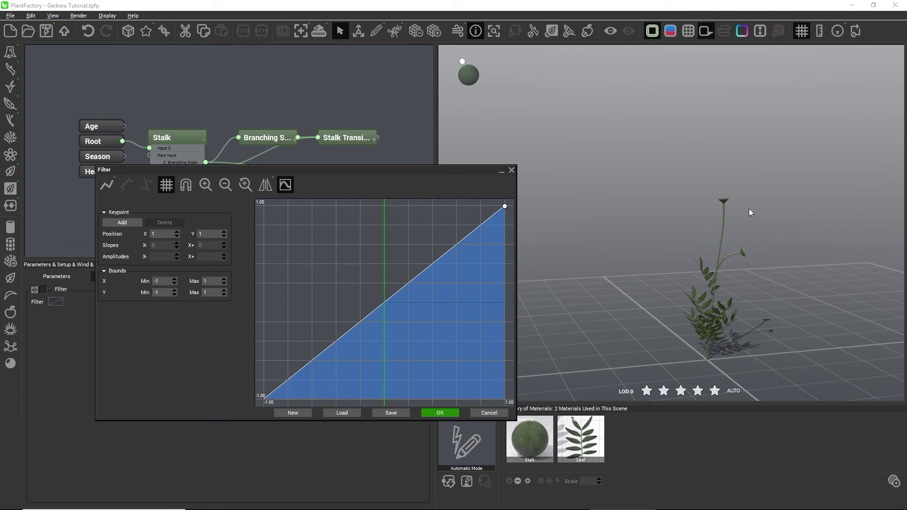
pyautogui.click(162, 281)
pyautogui.write('0')
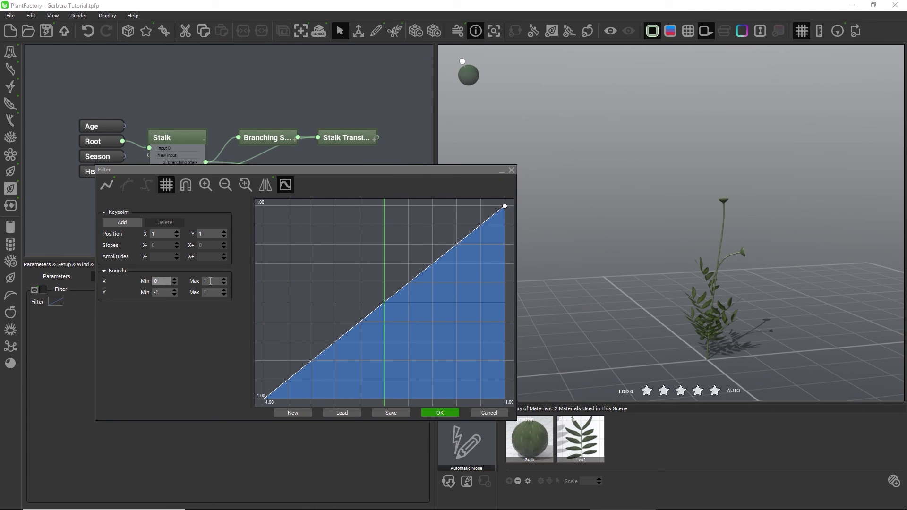
pyautogui.click(210, 281)
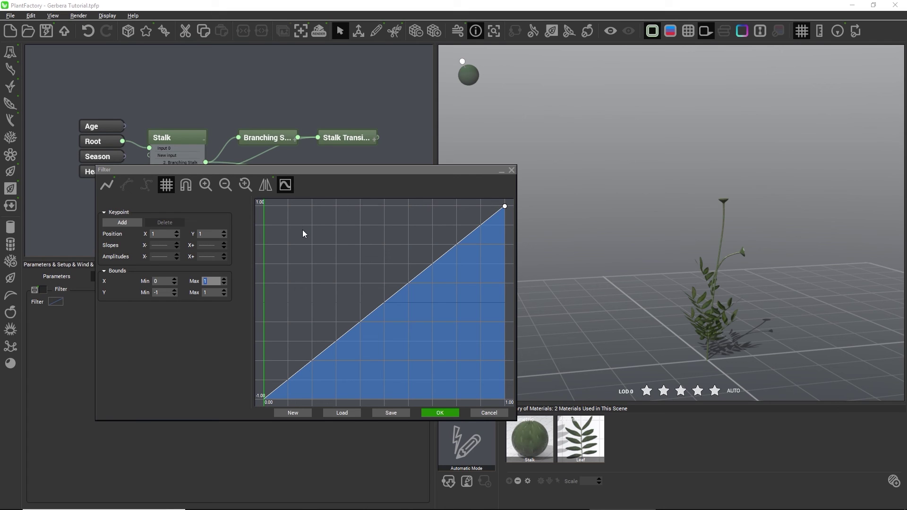
pyautogui.doubleClick(164, 294)
pyautogui.click(221, 290)
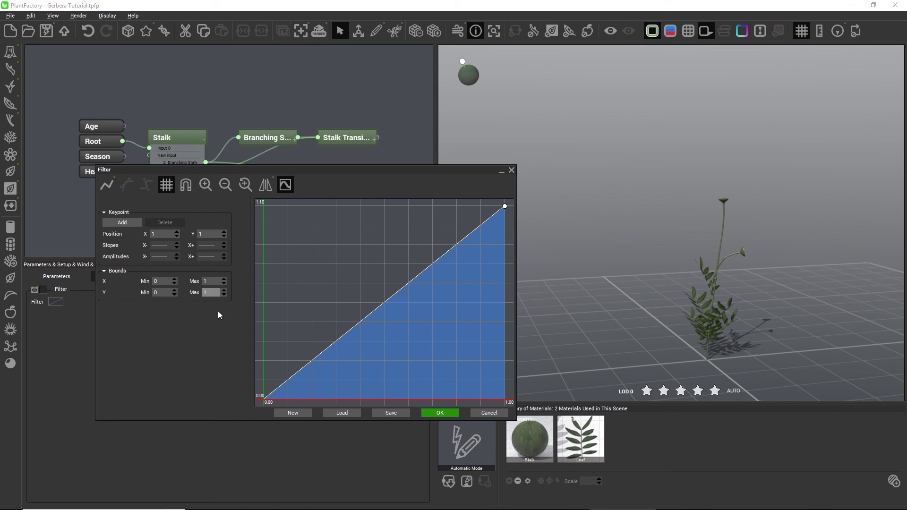
pyautogui.write('1')
# Flip the Filter curve horizontally, raise its end keypoint to a Y value of about 0.19, and accept the curve.
pyautogui.click(265, 185)
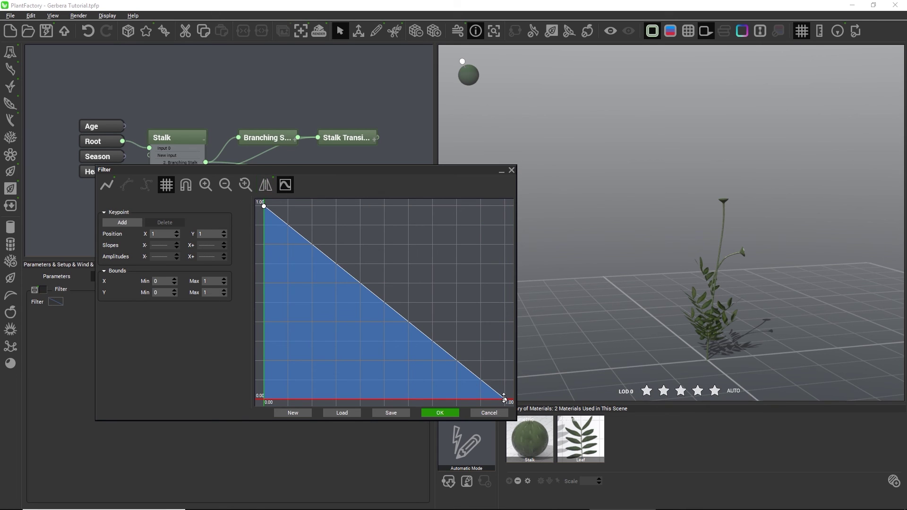
pyautogui.click(505, 398)
pyautogui.moveTo(505, 399); pyautogui.dragTo(506, 363)
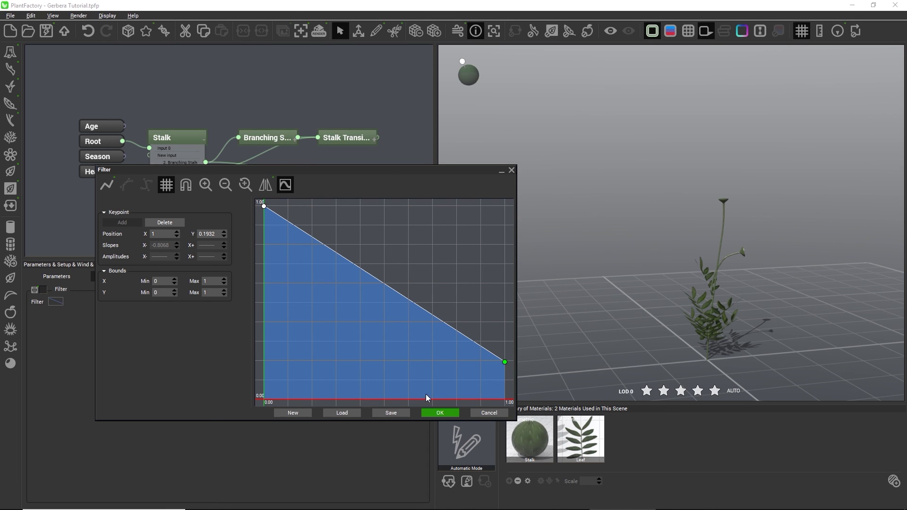
pyautogui.click(434, 411)
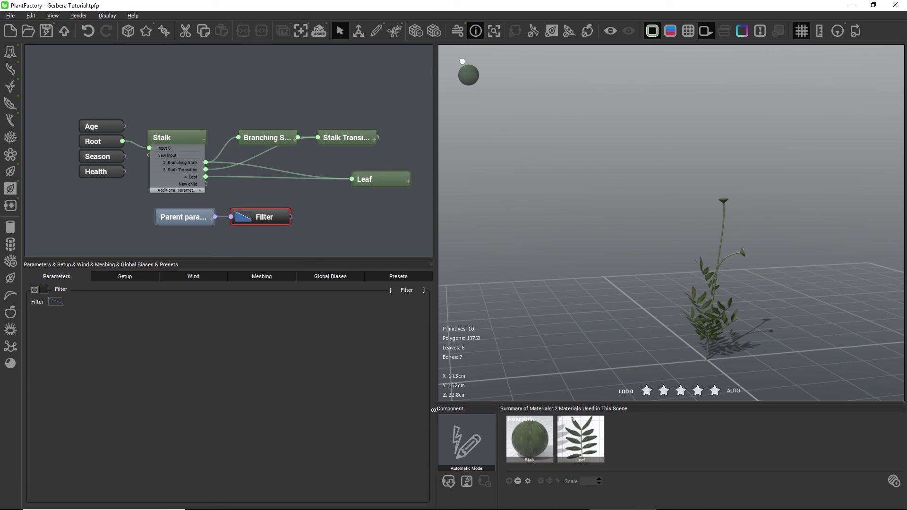
# Review the Leaf's global scale setting and examine the Filter's curve again.
pyautogui.click(375, 178)
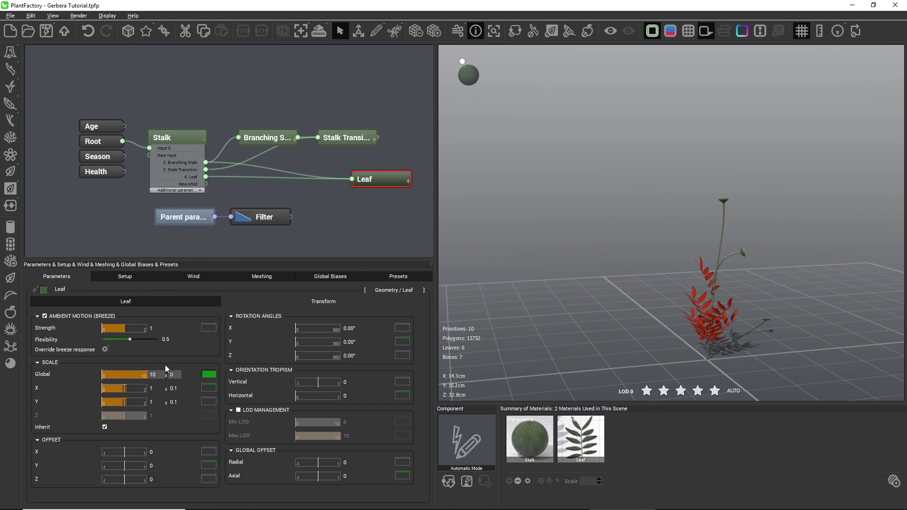
pyautogui.click(267, 216)
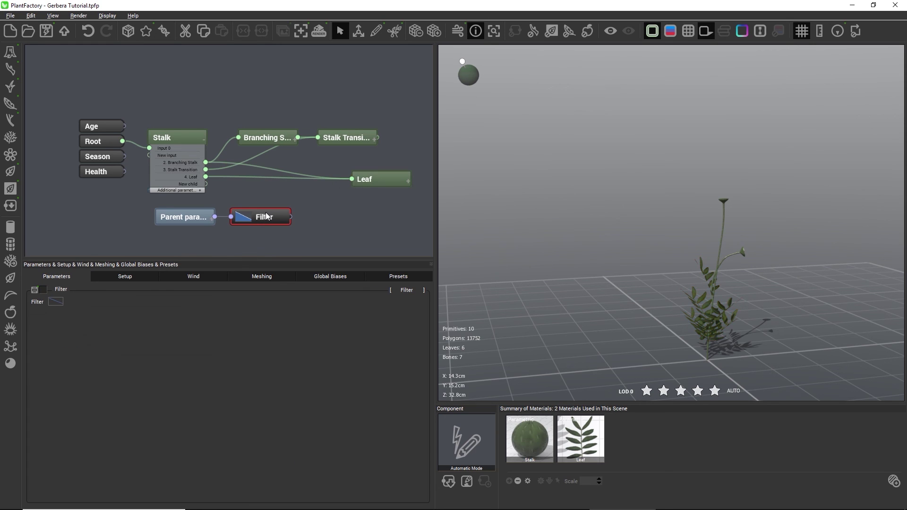
pyautogui.click(57, 304)
pyautogui.click(74, 310)
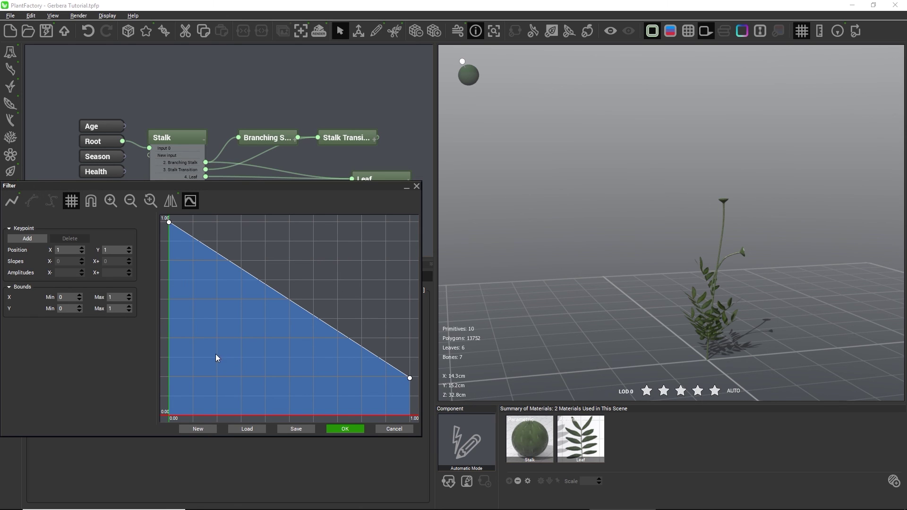
pyautogui.click(339, 429)
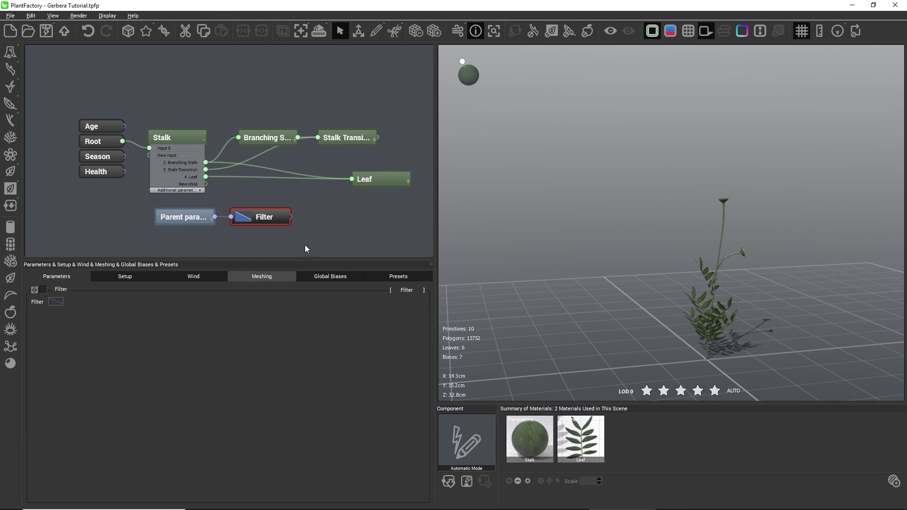
# Add a Map filter node to the graph and link the Filter's output to its input.
pyautogui.rightClick(331, 218)
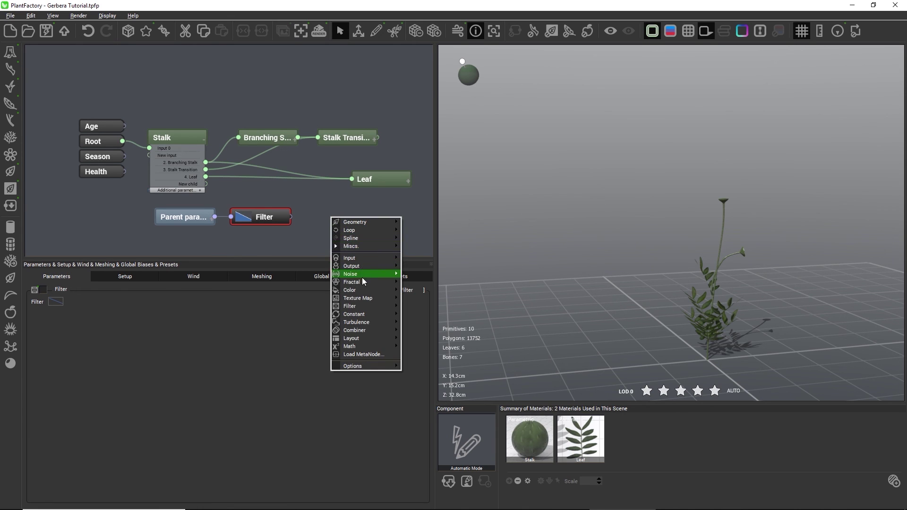
pyautogui.moveTo(367, 307)
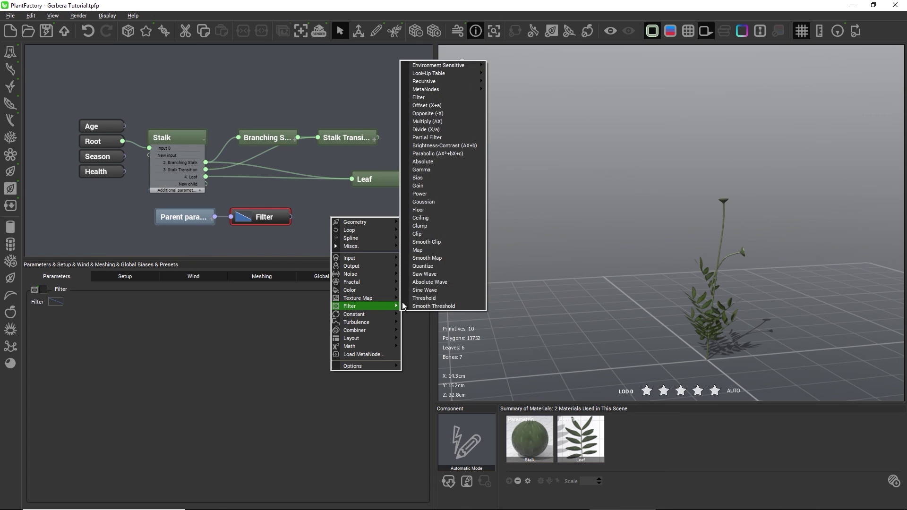
pyautogui.click(418, 250)
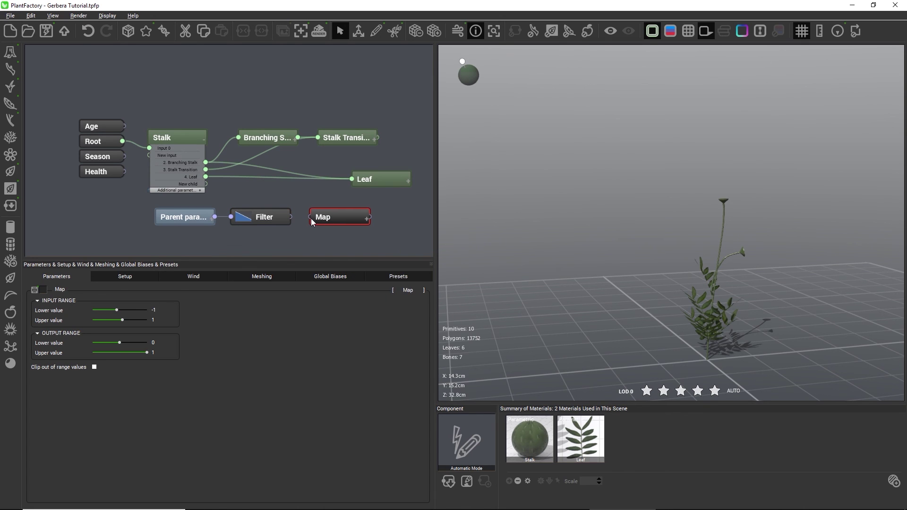
pyautogui.moveTo(310, 217); pyautogui.dragTo(275, 217)
# Set the lower value of the Map's input range to 0 and edit the upper value of its output range.
pyautogui.doubleClick(154, 309)
pyautogui.write('0')
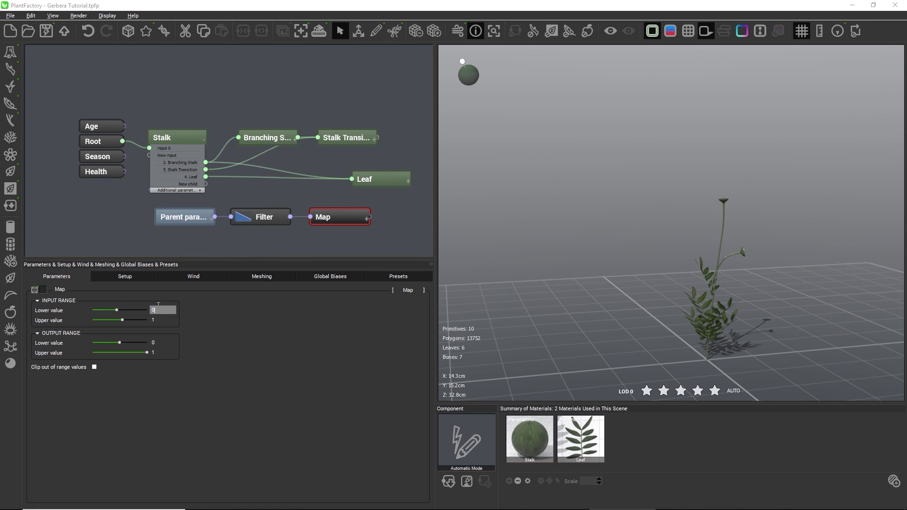
pyautogui.press('Return')
pyautogui.click(159, 352)
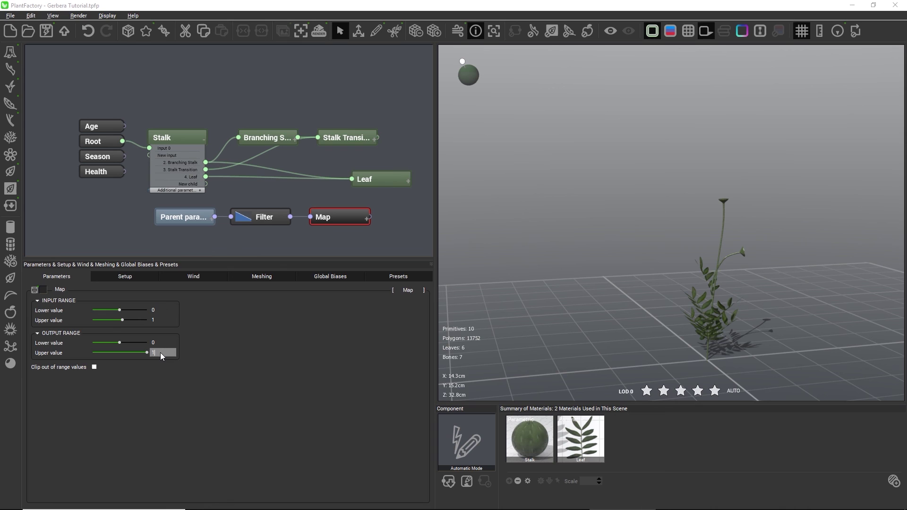
pyautogui.press('Return')
# Expand the Leaf node's Transform scale inputs and link the Map's output to the Global scale.
pyautogui.click(378, 182)
pyautogui.moveTo(392, 210); pyautogui.dragTo(329, 195, button='middle')
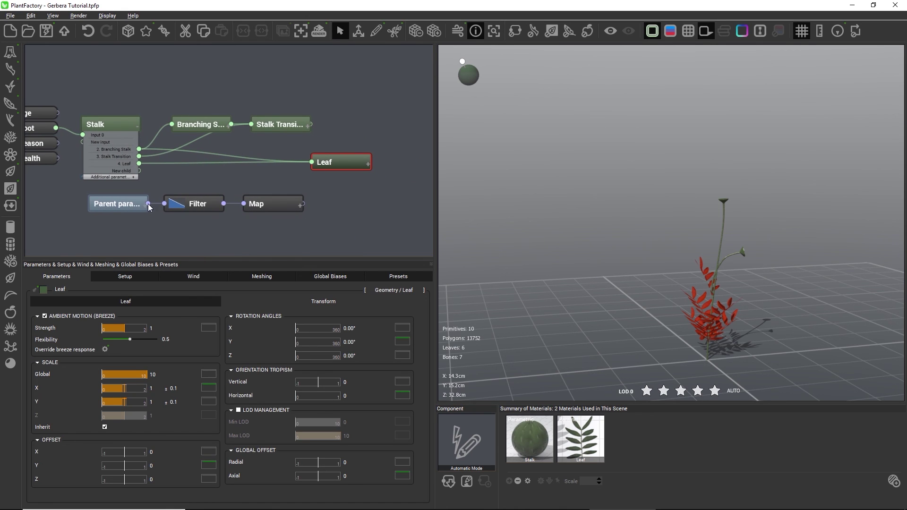
pyautogui.moveTo(334, 164); pyautogui.dragTo(356, 160)
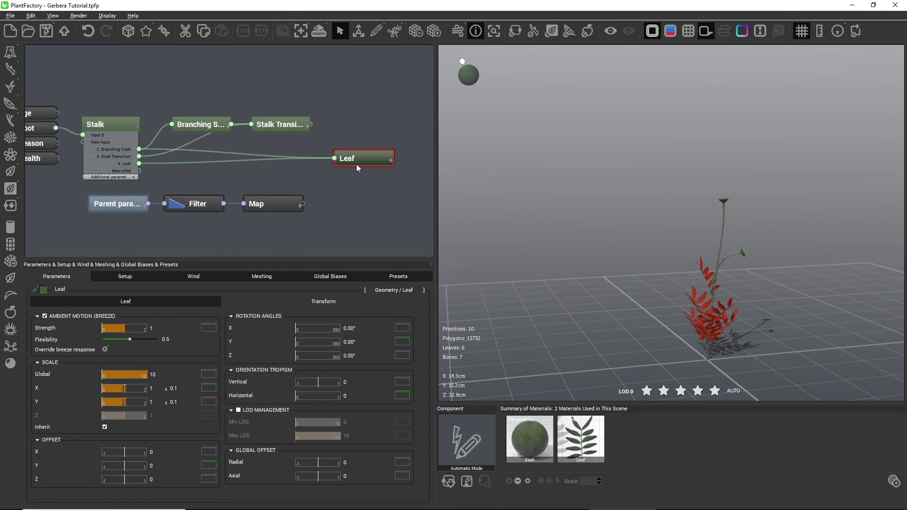
pyautogui.click(391, 160)
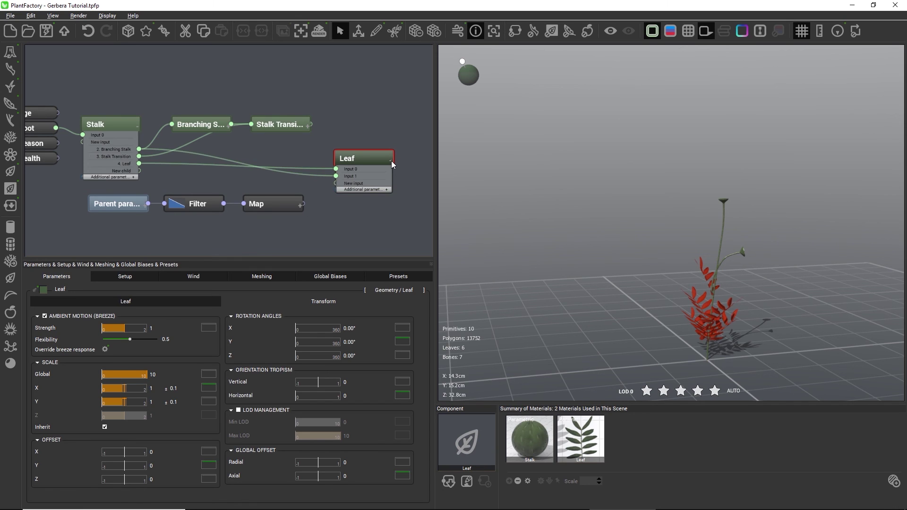
pyautogui.click(386, 189)
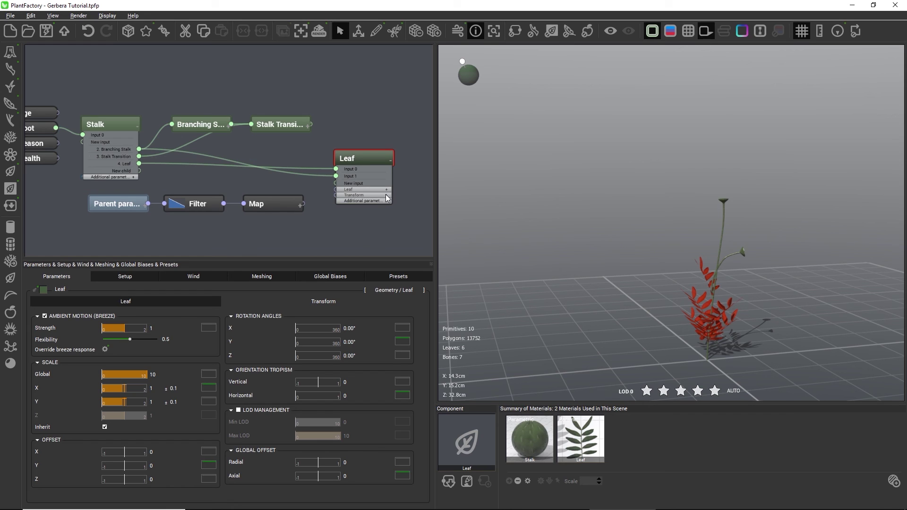
pyautogui.click(386, 195)
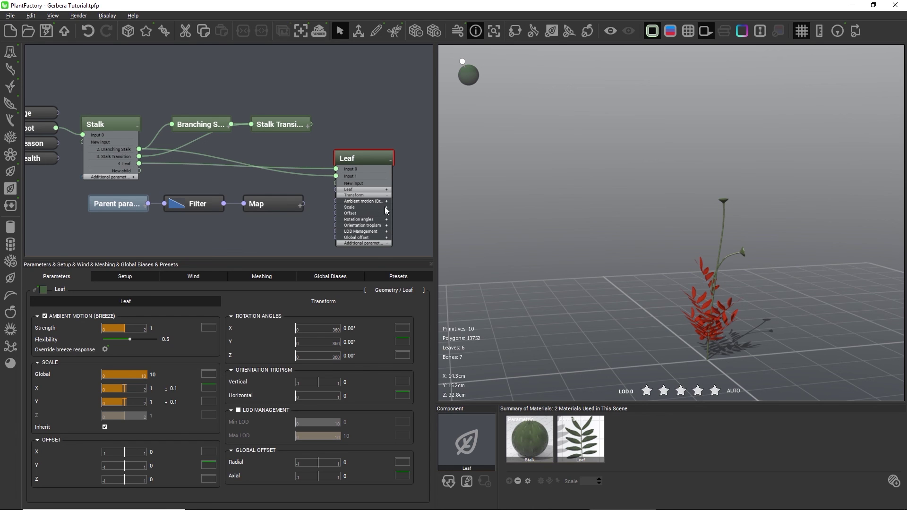
pyautogui.click(385, 207)
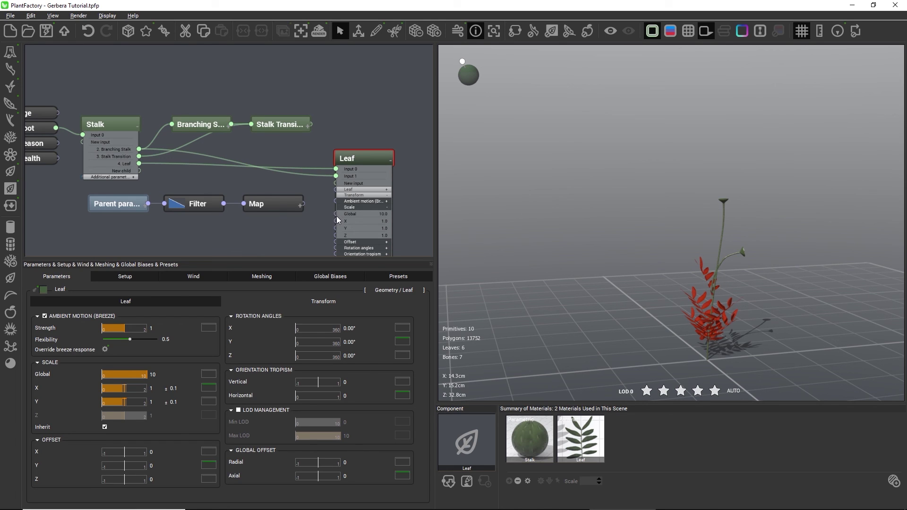
pyautogui.moveTo(335, 214); pyautogui.dragTo(290, 206)
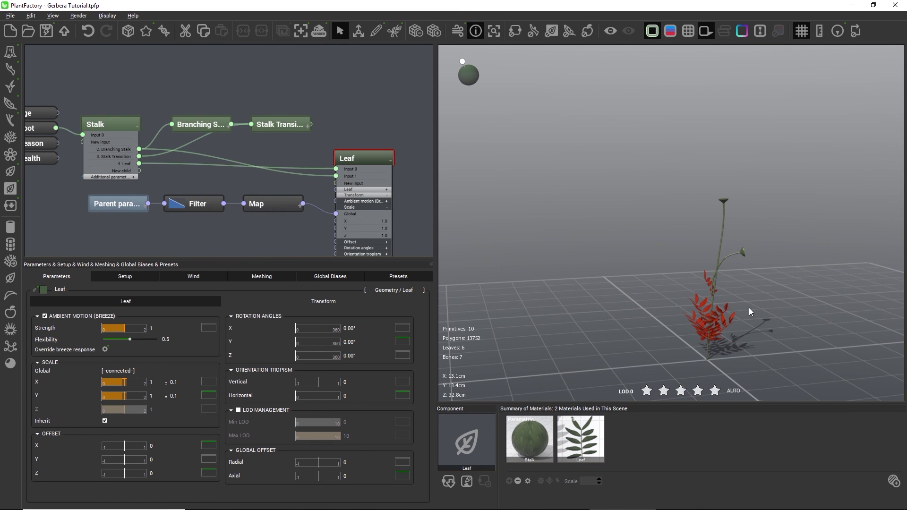
# Generate two new plant variations and inspect from several angles how the leaves scale along the stalk.
pyautogui.scroll(5, 741, 305)
pyautogui.moveTo(769, 314); pyautogui.dragTo(718, 337)
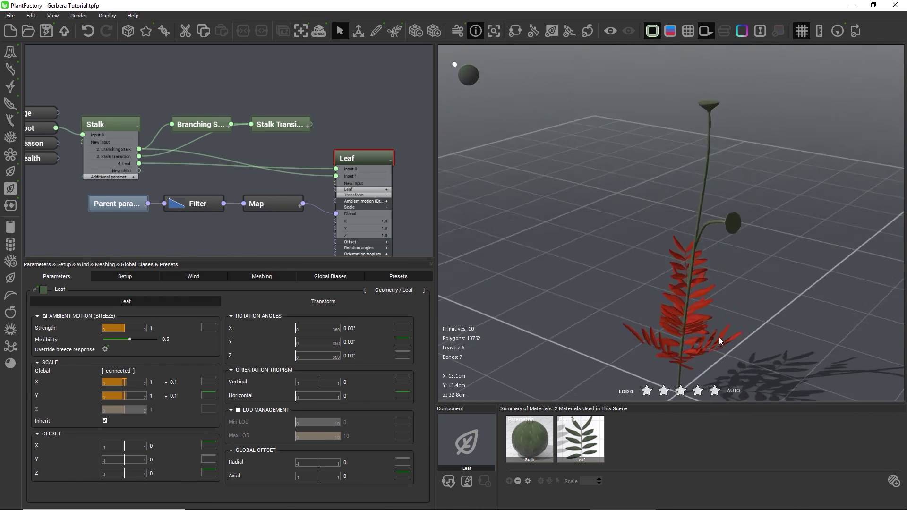
pyautogui.moveTo(776, 307); pyautogui.dragTo(743, 325)
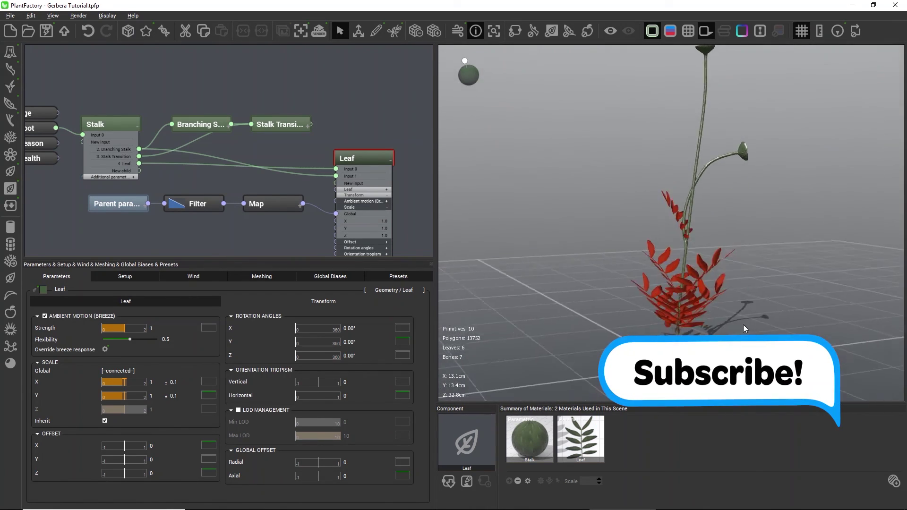
pyautogui.moveTo(687, 257); pyautogui.dragTo(747, 223)
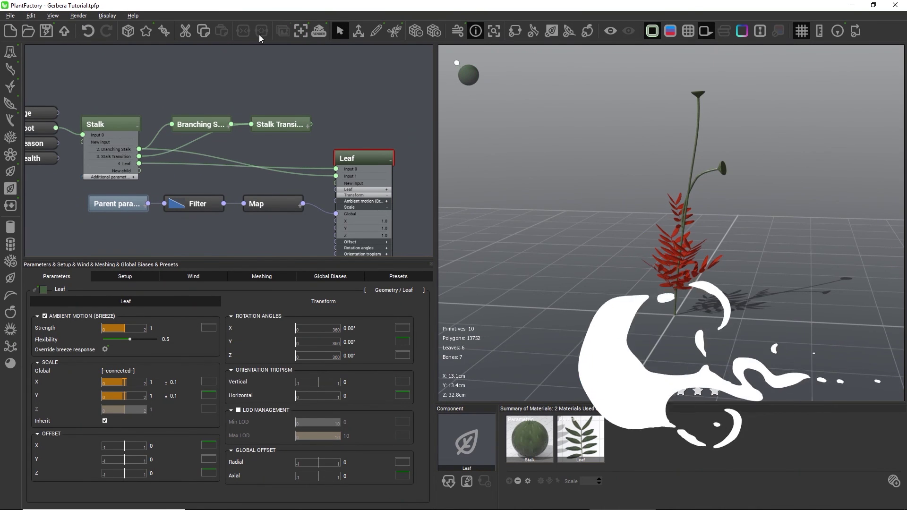
pyautogui.click(124, 31)
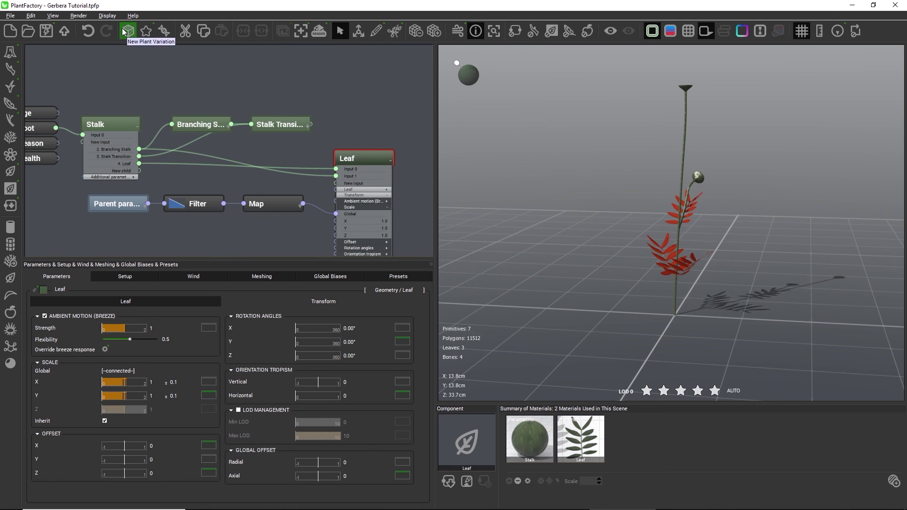
pyautogui.click(124, 31)
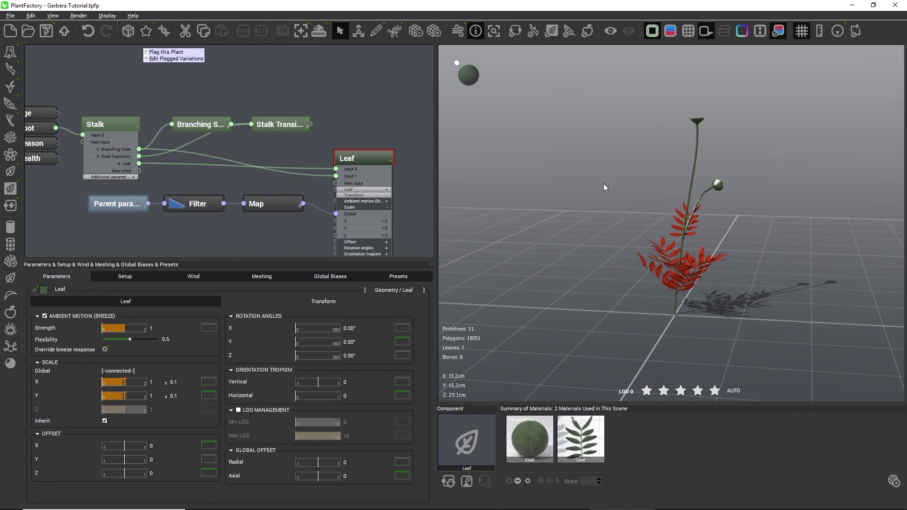
pyautogui.moveTo(602, 183); pyautogui.dragTo(801, 237)
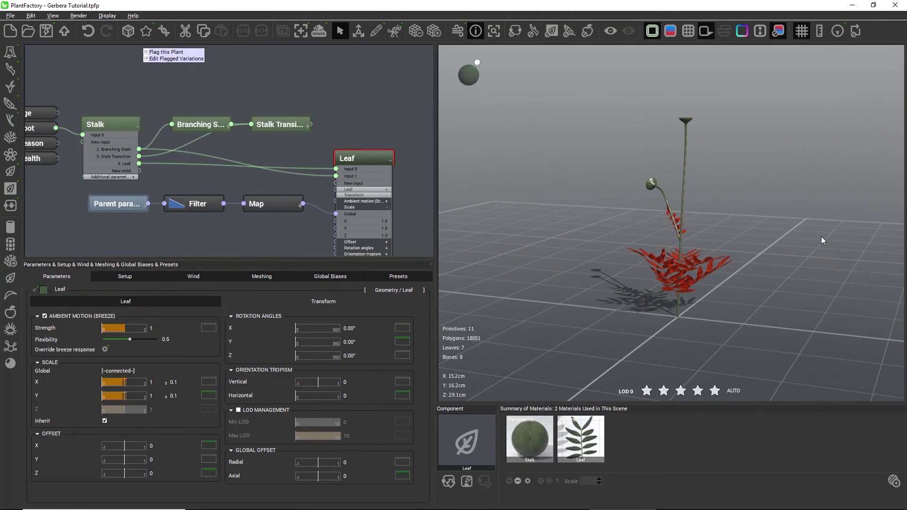